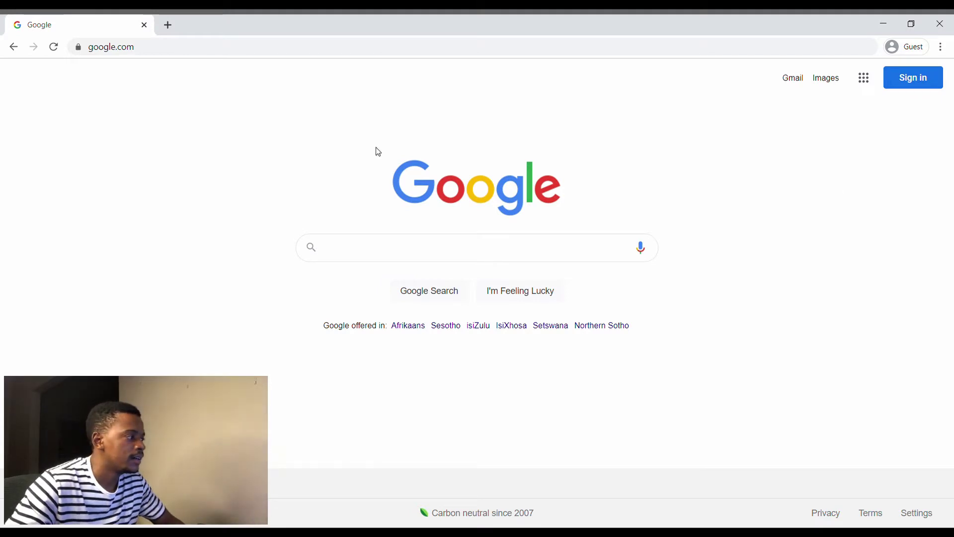
- Search Google for 'afrihost' and open the afrihost.com result in a new tab
left_click(336, 248)
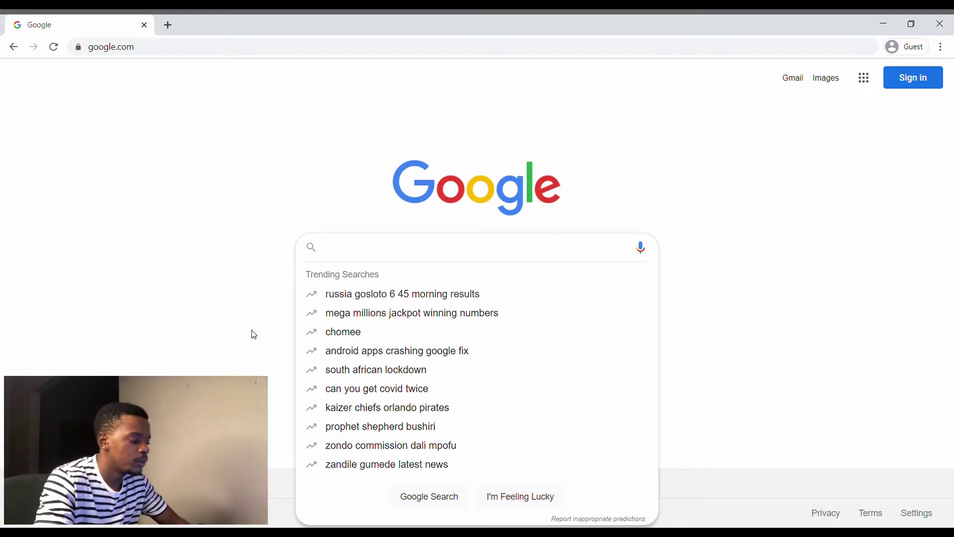
type("afrihost")
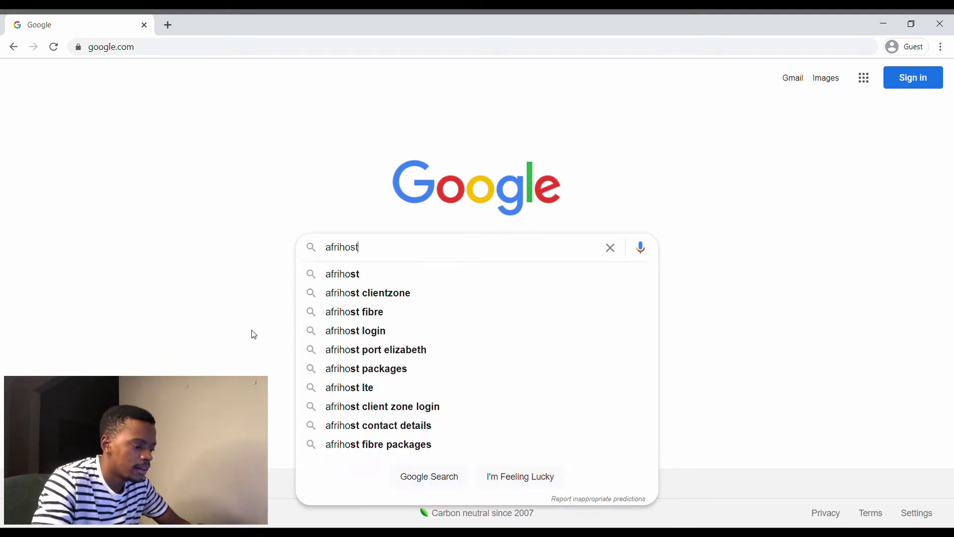
key("Return")
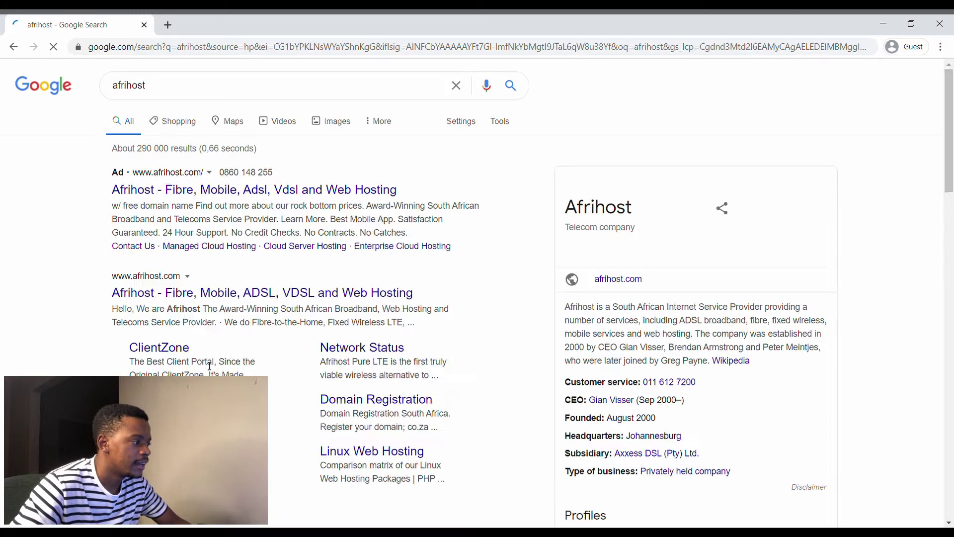
middle_click(257, 297)
- Go to Afrihost's Domain Registration page and scroll to the Finding A Domain prices
left_click(226, 20)
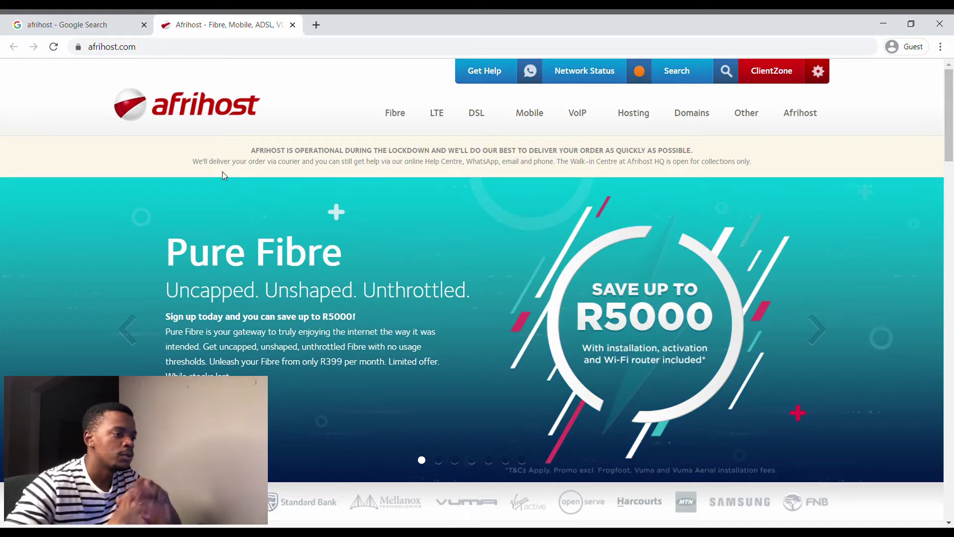
mouse_move(392, 131)
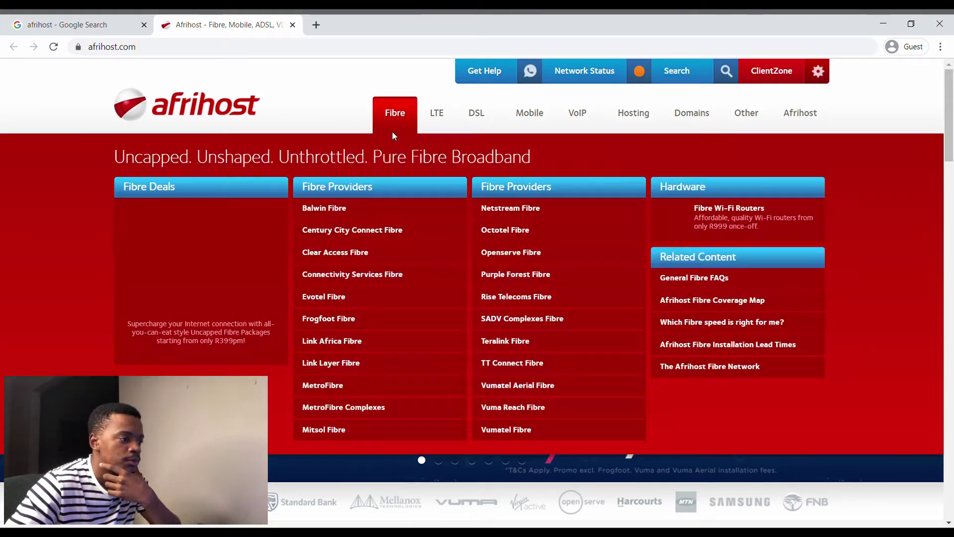
mouse_move(680, 115)
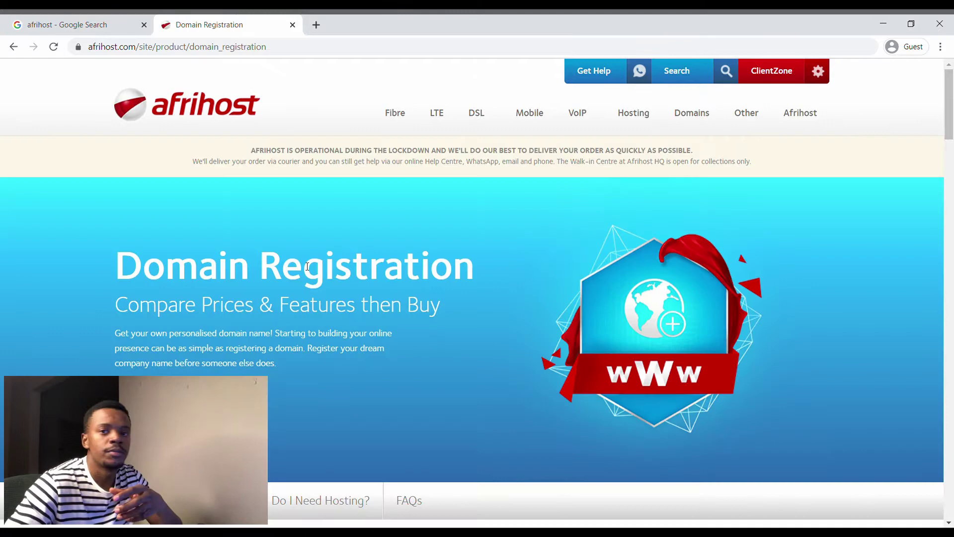
scroll(525, 278, "down", 10)
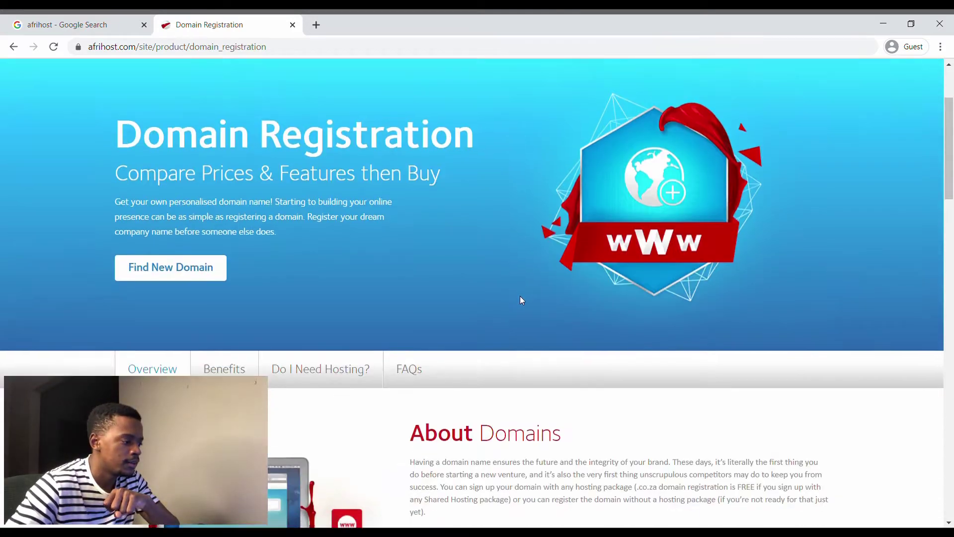
scroll(527, 297, "down", 3)
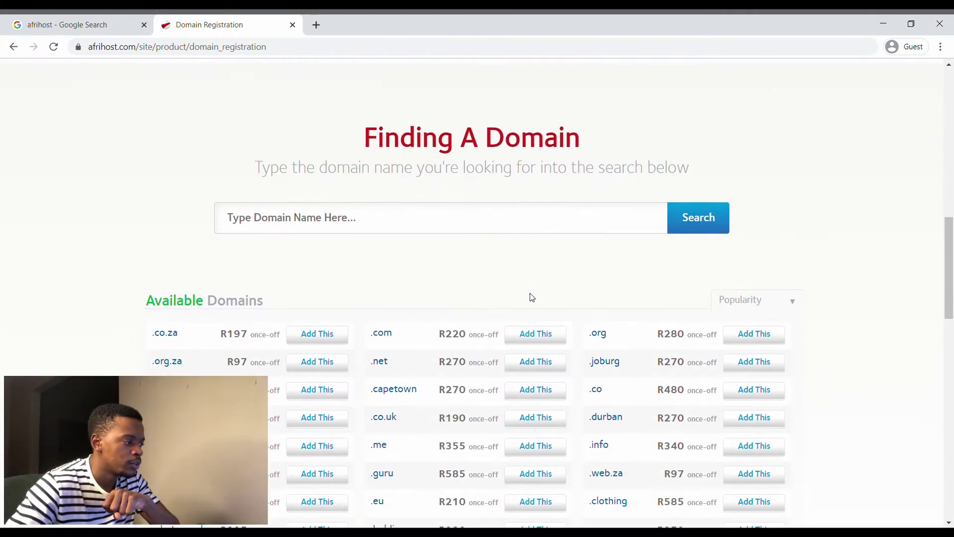
scroll(119, 295, "down", 1)
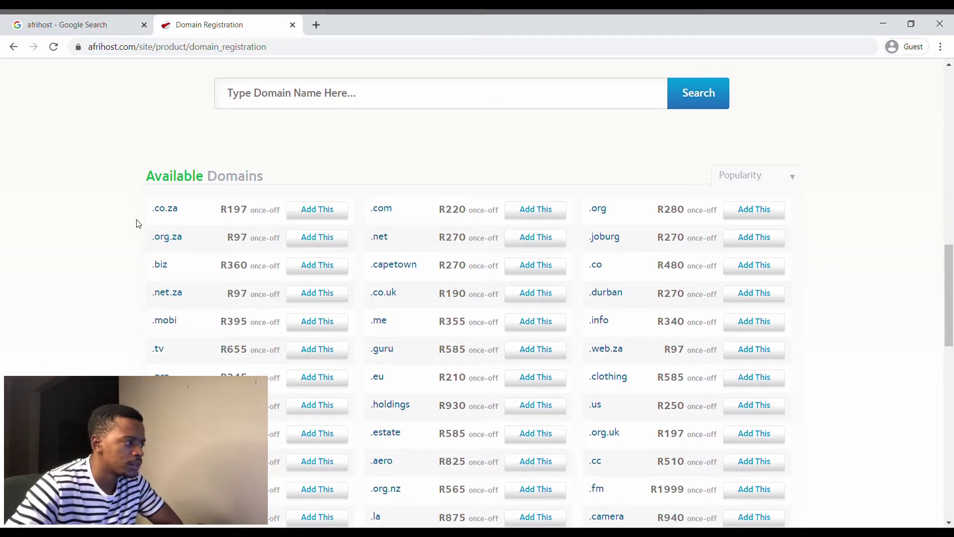
scroll(138, 224, "down", 1)
scroll(138, 224, "up", 1)
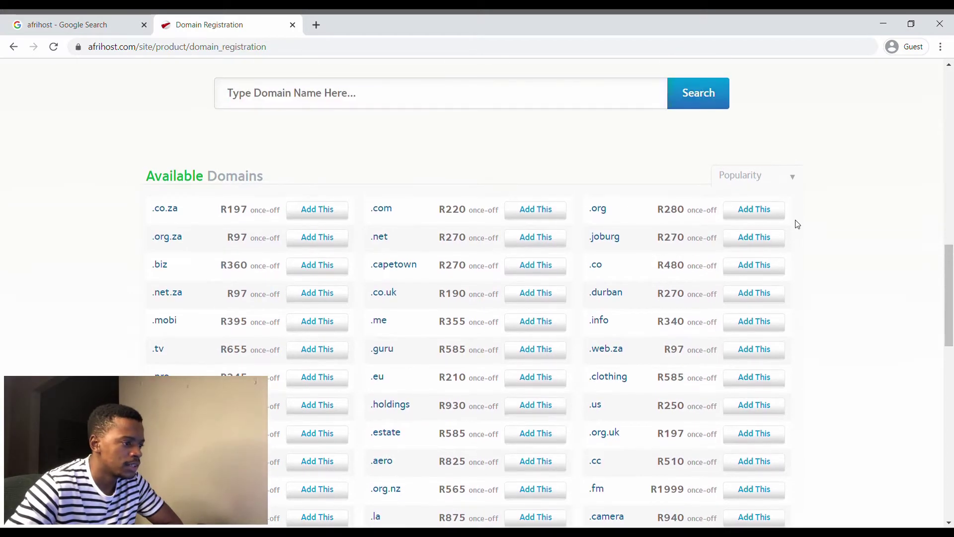
scroll(151, 341, "down", 4)
scroll(148, 331, "up", 7)
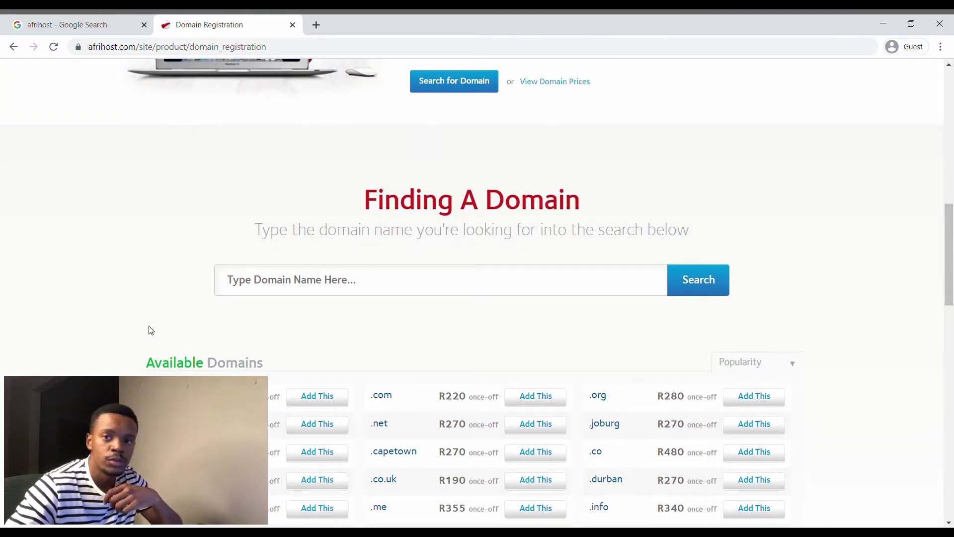
- Search the domain box for mpuksthedigital.co.za to check its availability
left_click(281, 293)
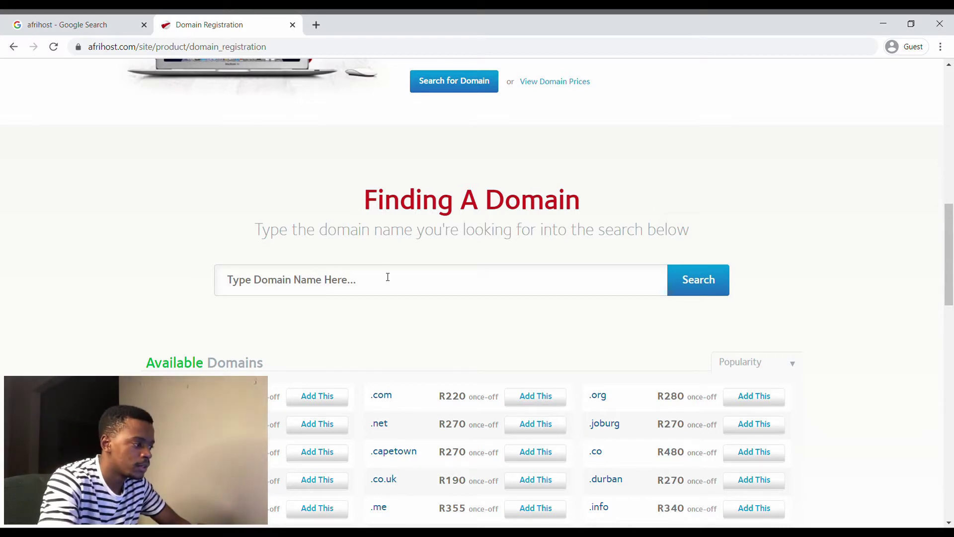
type("mpuksthedigital")
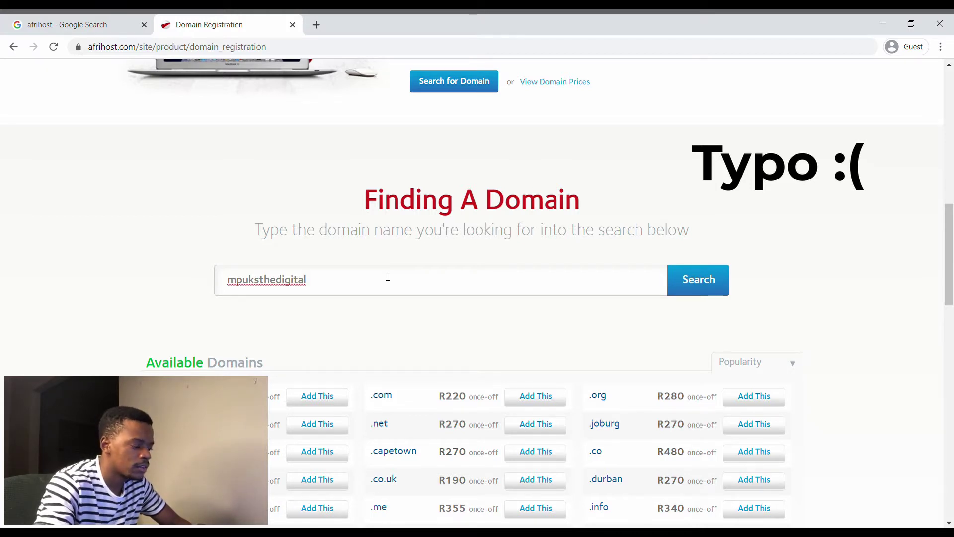
type(".za")
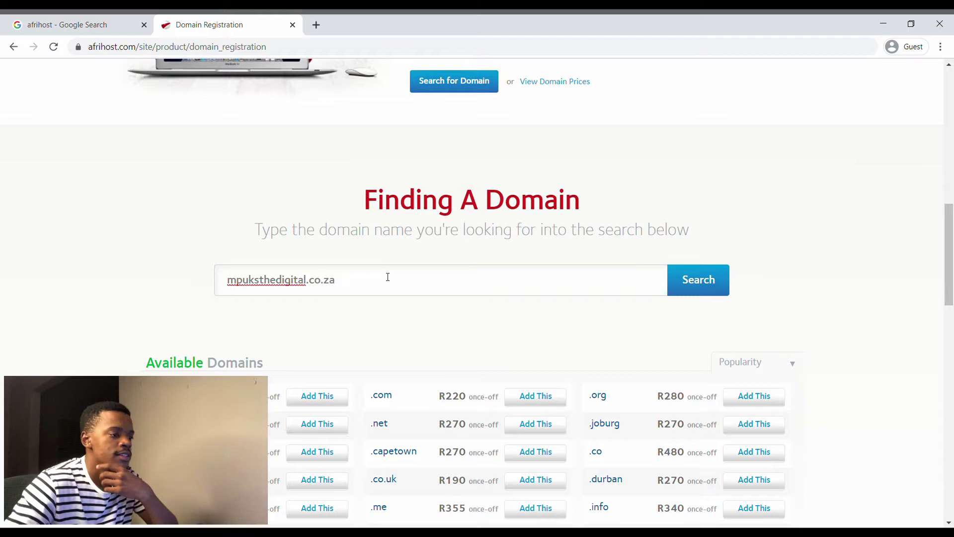
key("Return")
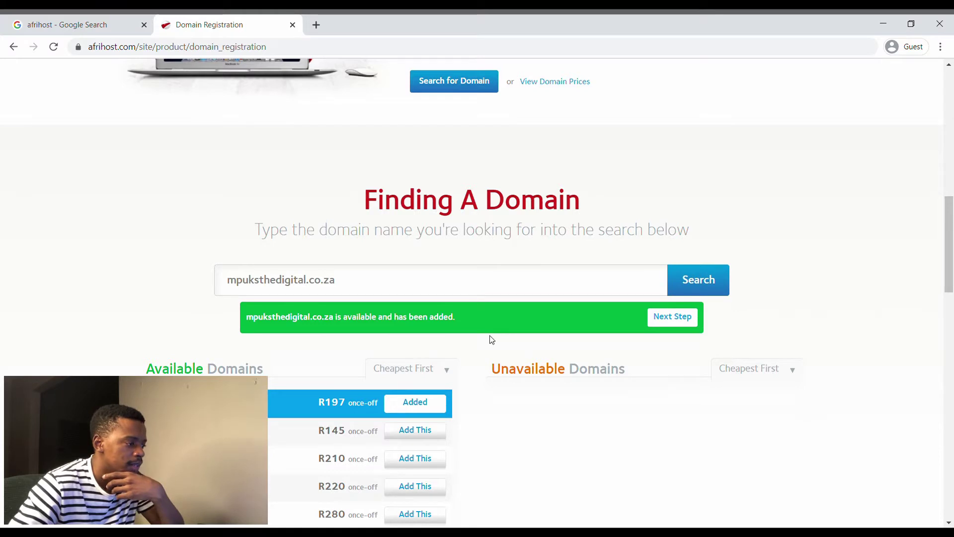
scroll(503, 337, "down", 1)
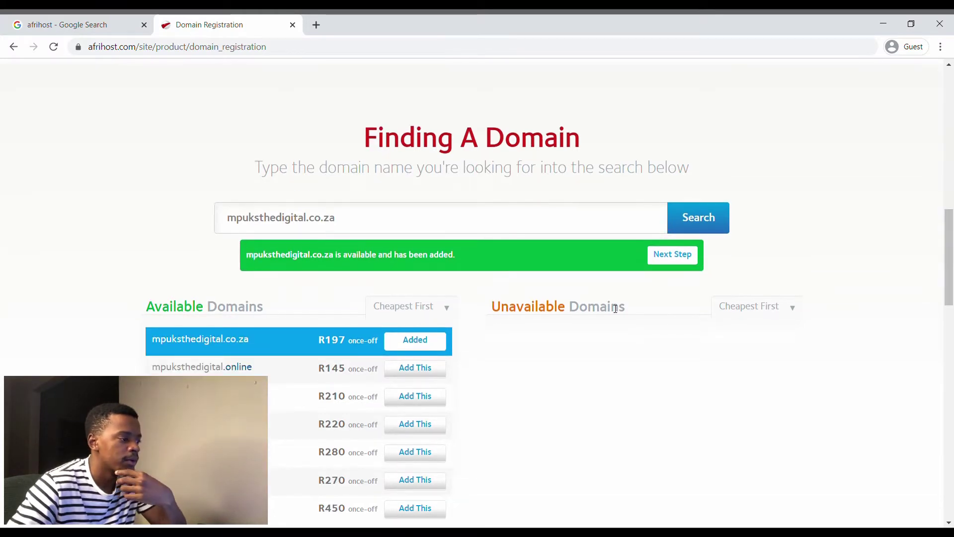
scroll(615, 308, "down", 1)
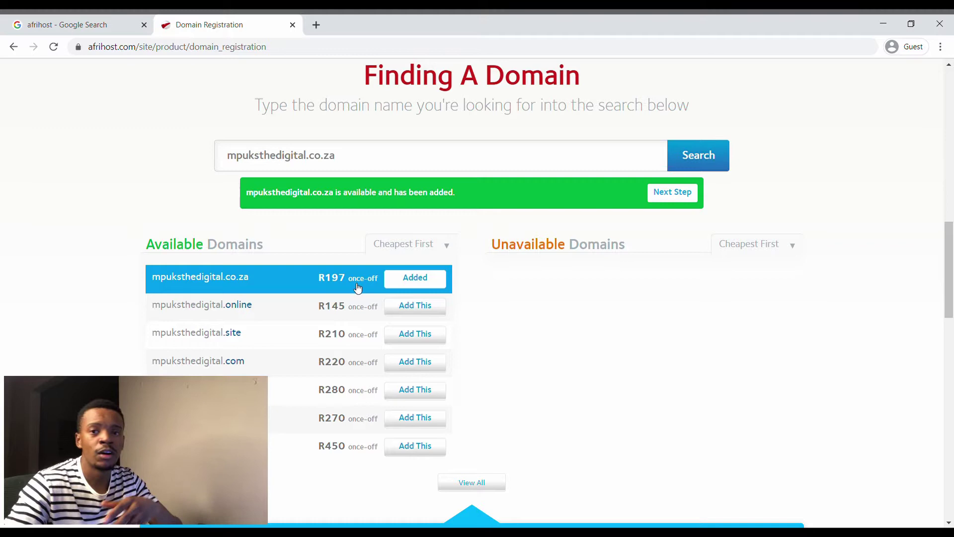
scroll(356, 287, "up", 1)
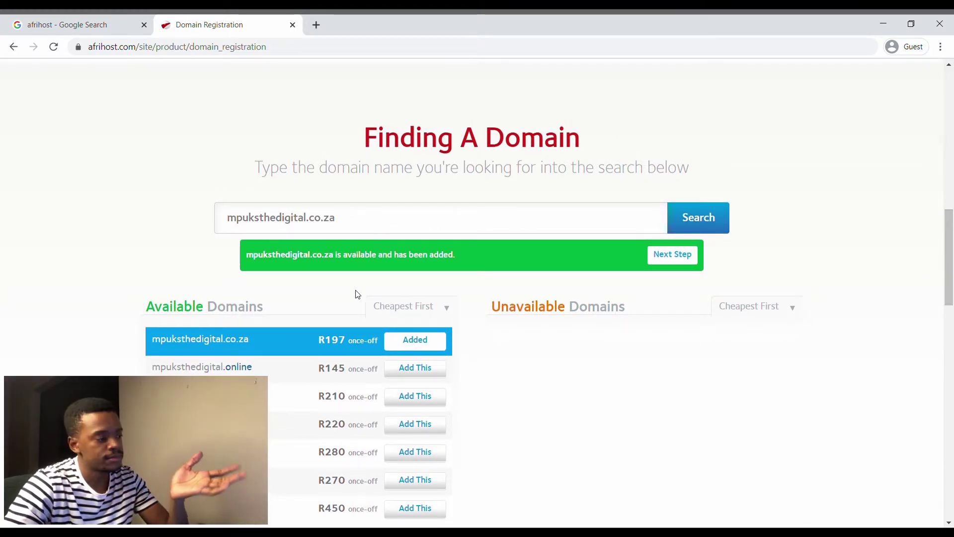
scroll(400, 311, "up", 2)
scroll(402, 313, "down", 2)
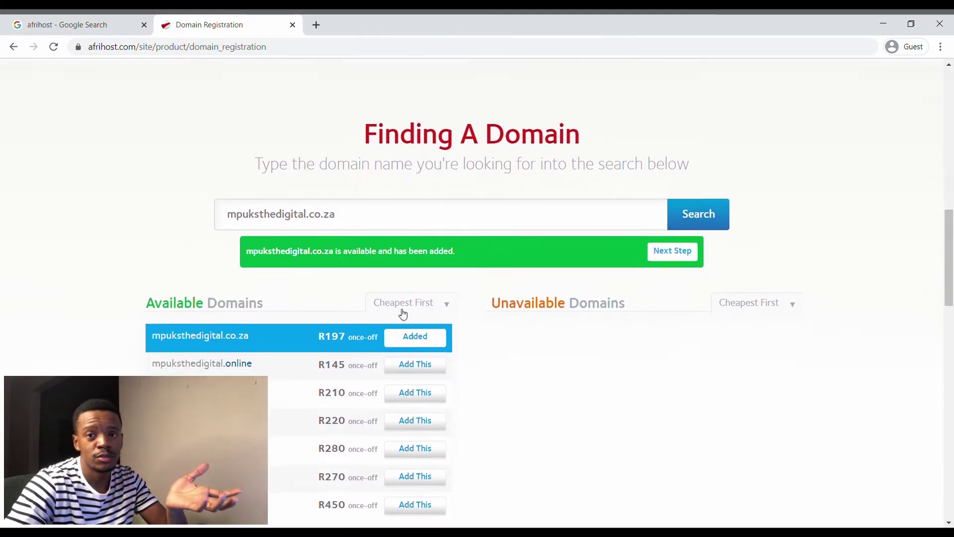
scroll(403, 314, "down", 1)
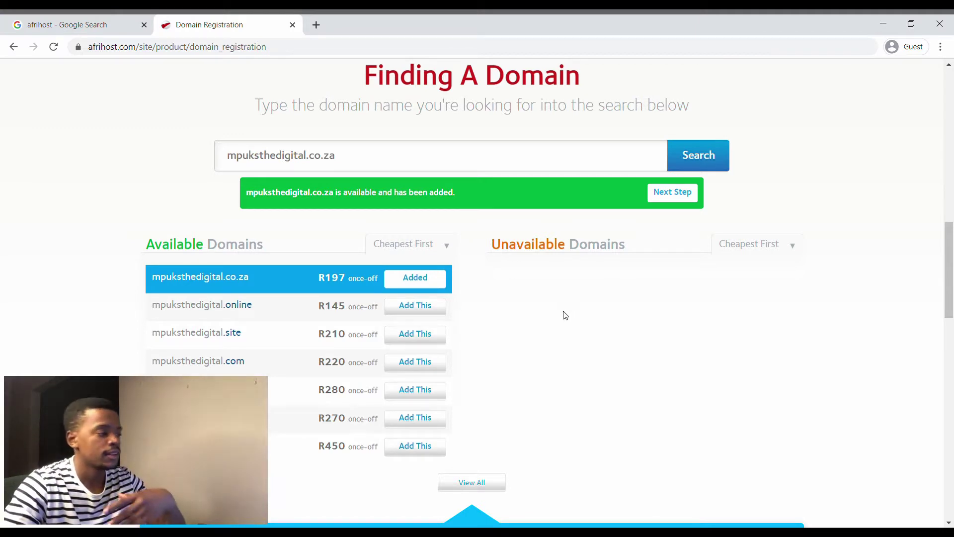
scroll(567, 315, "up", 1)
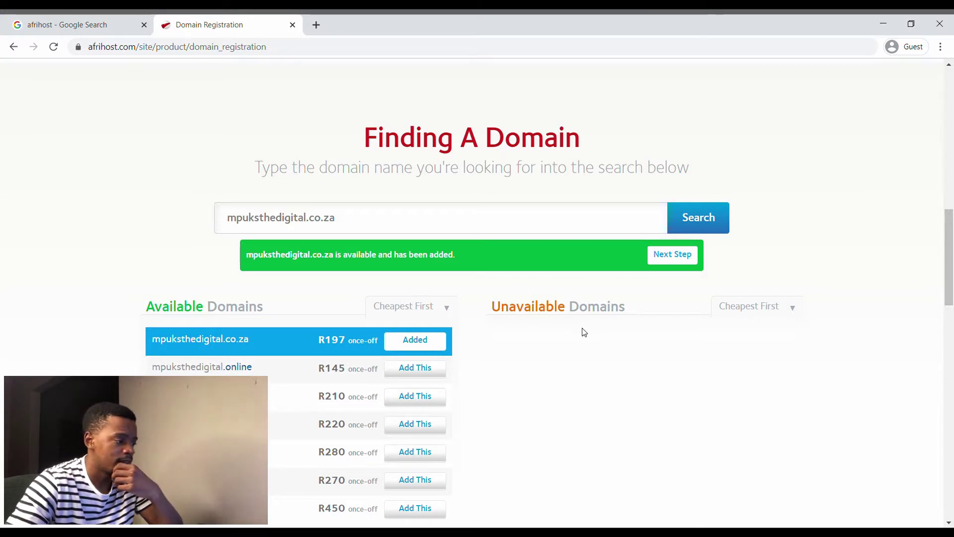
scroll(584, 332, "up", 7)
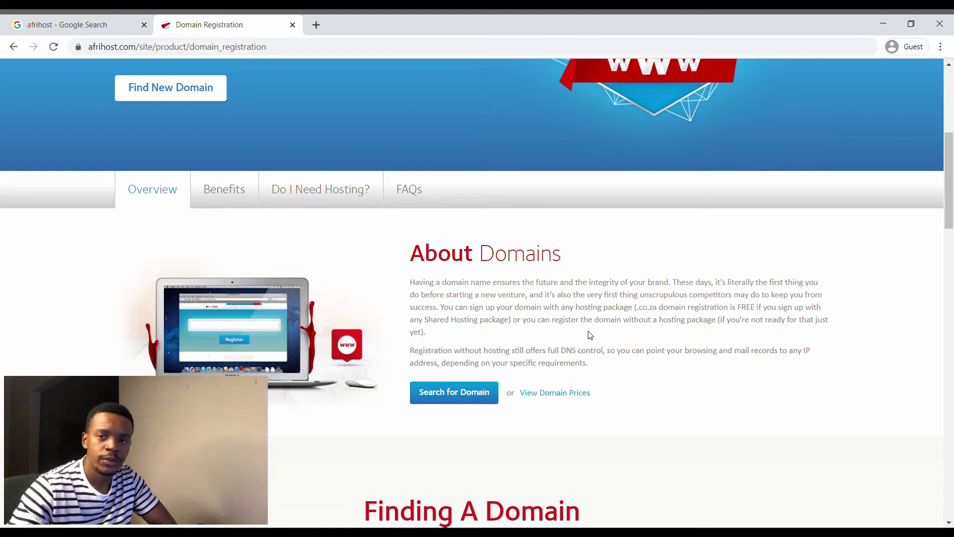
scroll(584, 332, "down", 8)
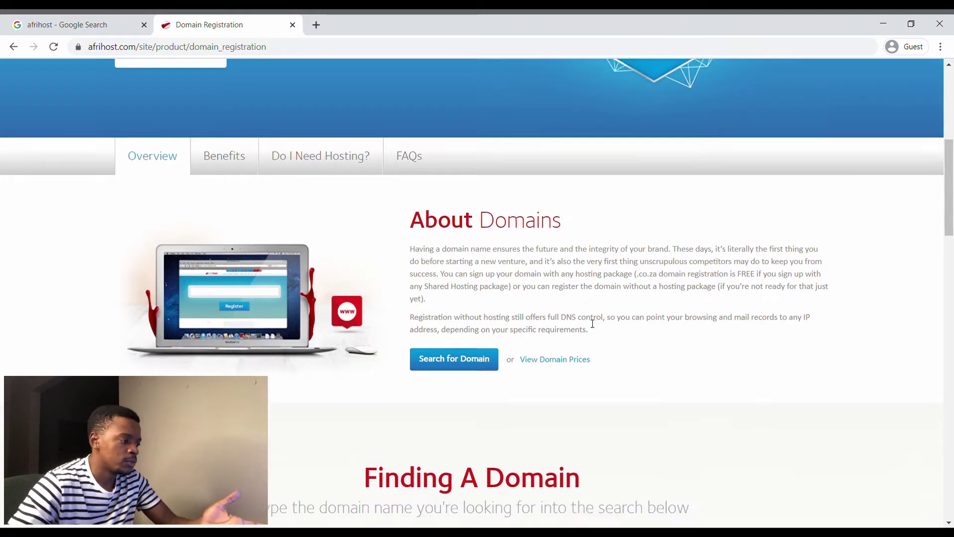
scroll(593, 328, "up", 8)
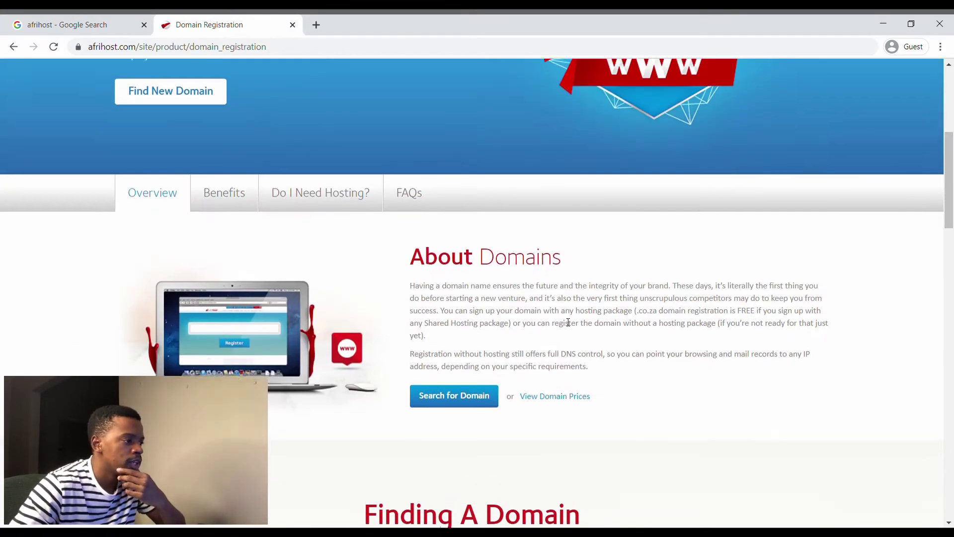
scroll(546, 248, "up", 6)
mouse_move(539, 106)
mouse_move(642, 119)
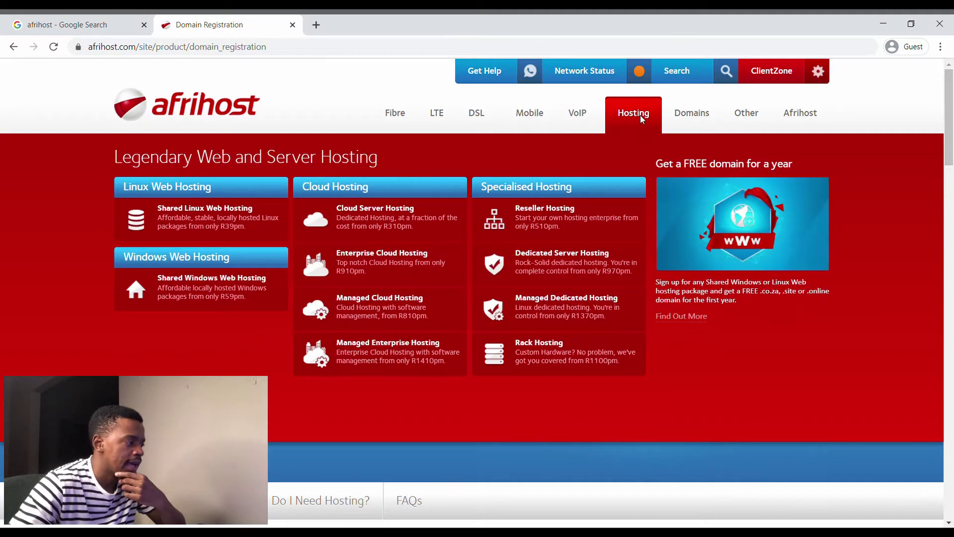
left_click(212, 225)
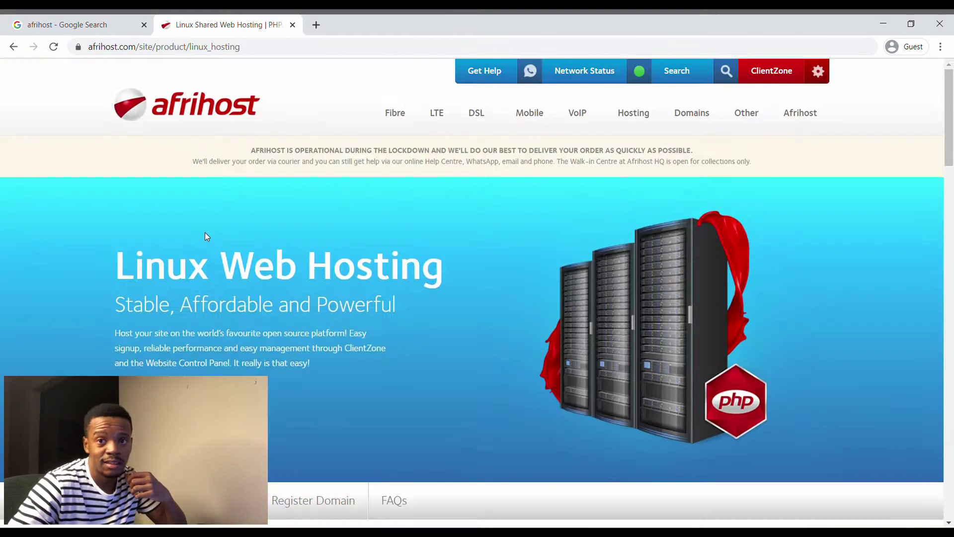
scroll(208, 248, "down", 15)
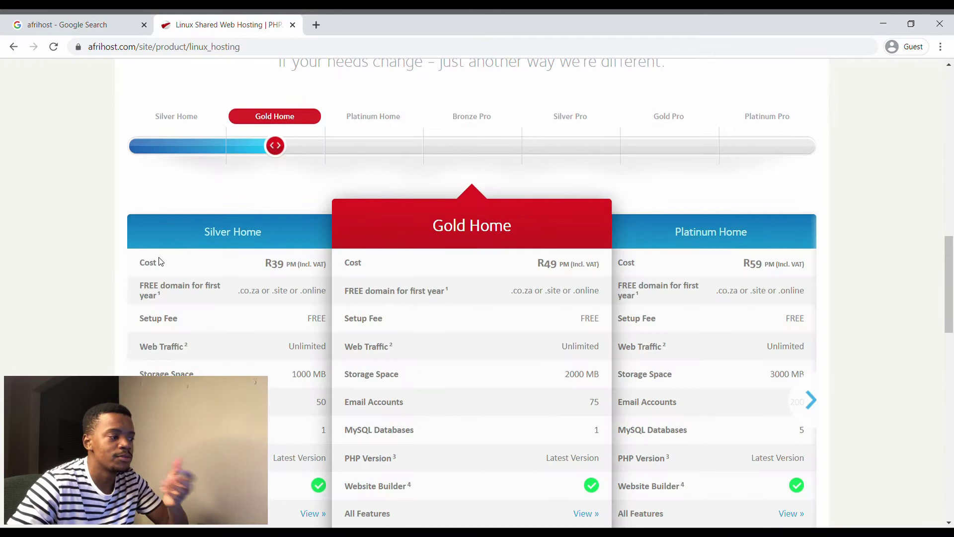
scroll(159, 261, "up", 3)
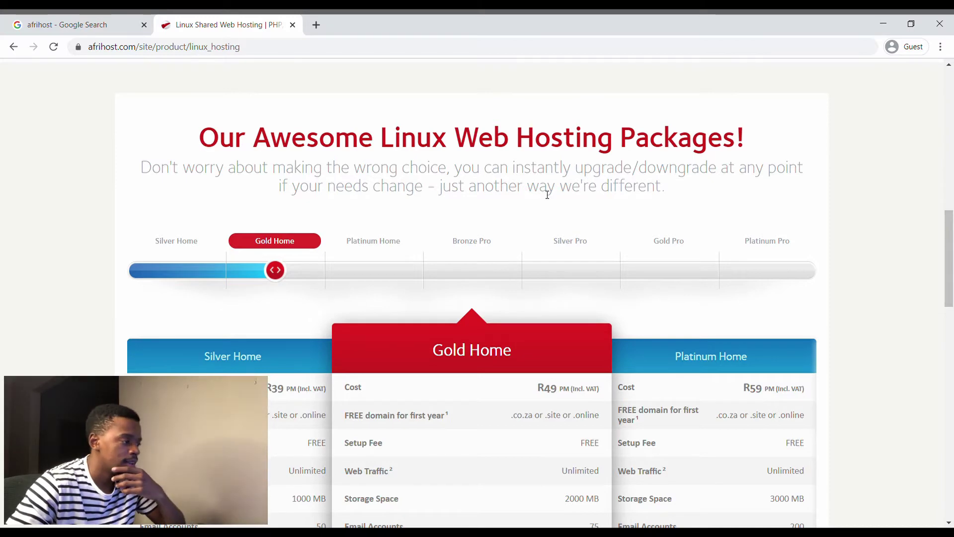
- Select Silver Home and review its R39 monthly cost and free .co.za domain
left_click(196, 271)
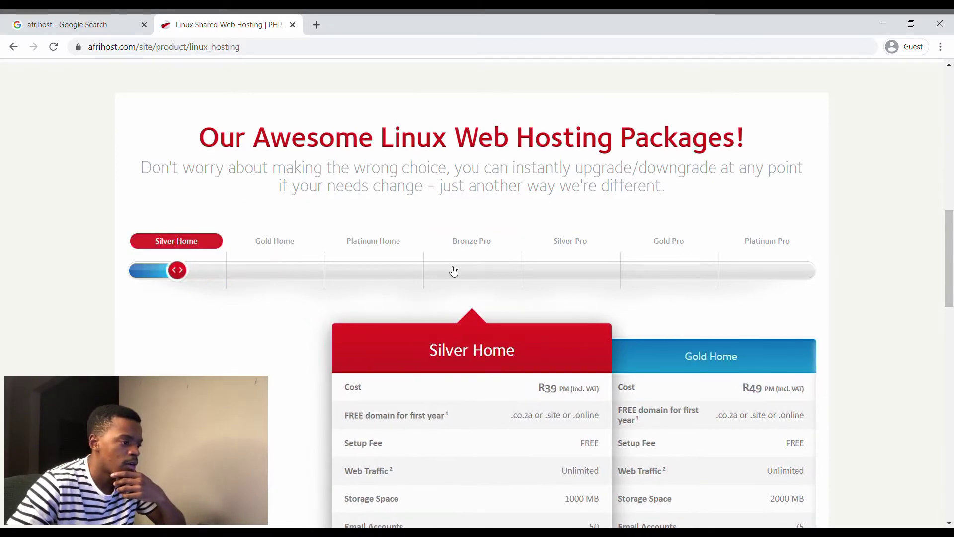
scroll(453, 271, "down", 4)
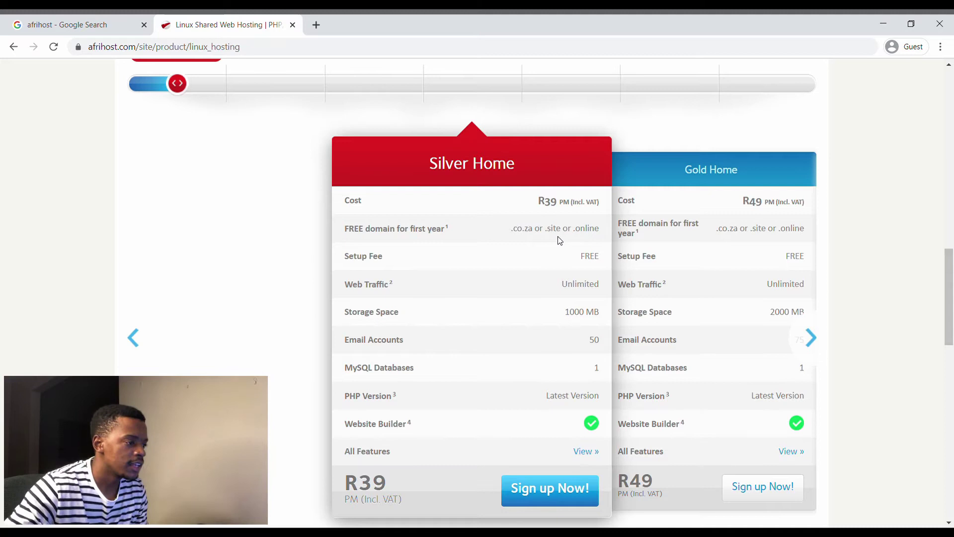
double_click(545, 203)
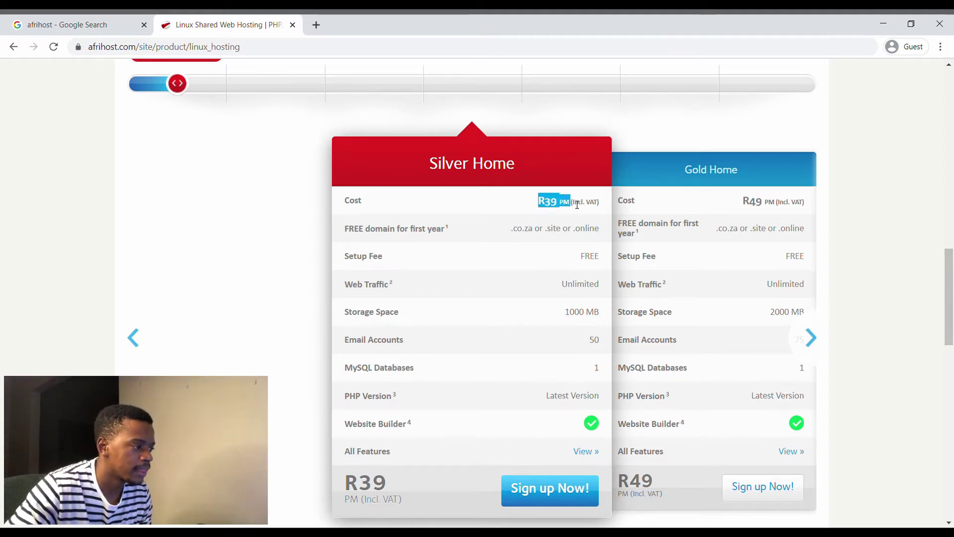
left_click(485, 244)
left_click_drag(517, 229, 511, 230)
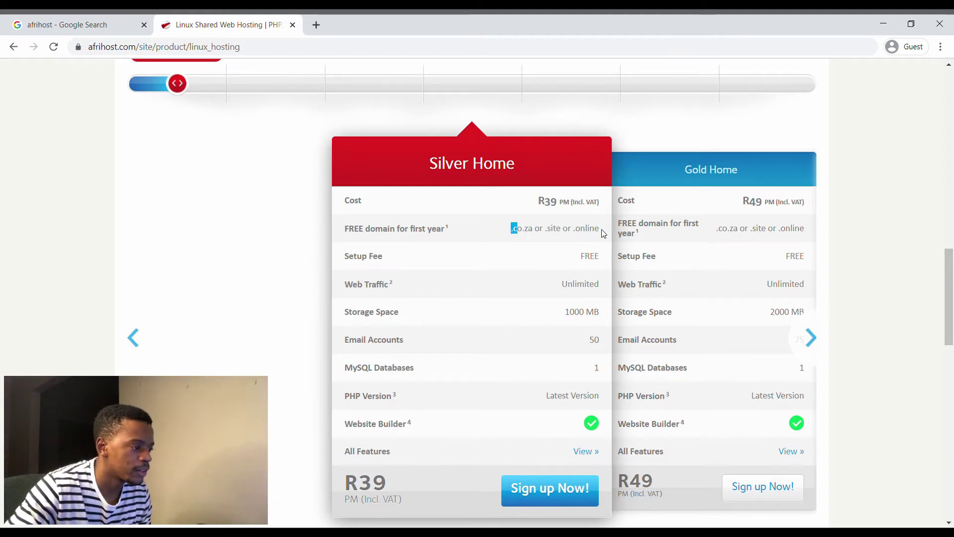
left_click(605, 231)
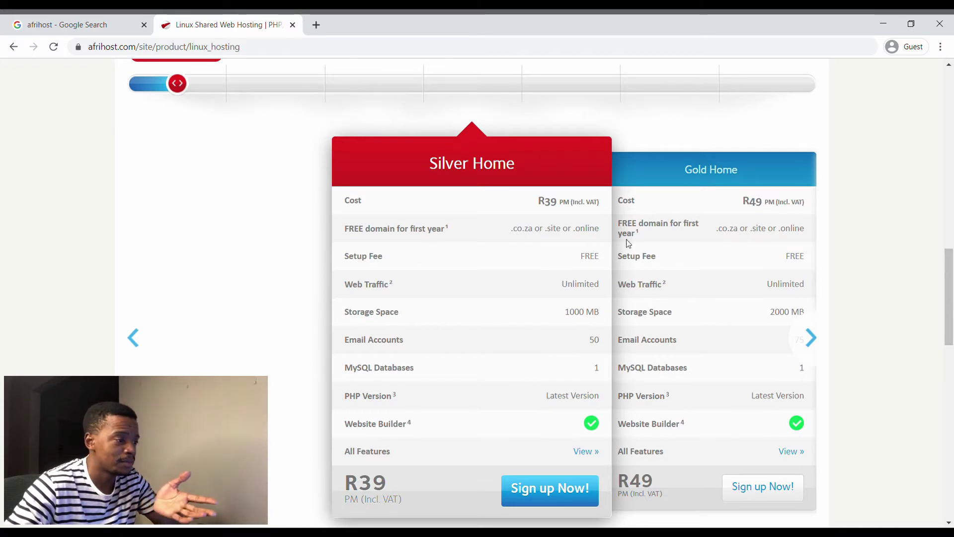
- Review Silver Home's 1000 MB storage and Email Accounts rows
scroll(580, 241, "up", 1)
scroll(580, 241, "down", 2)
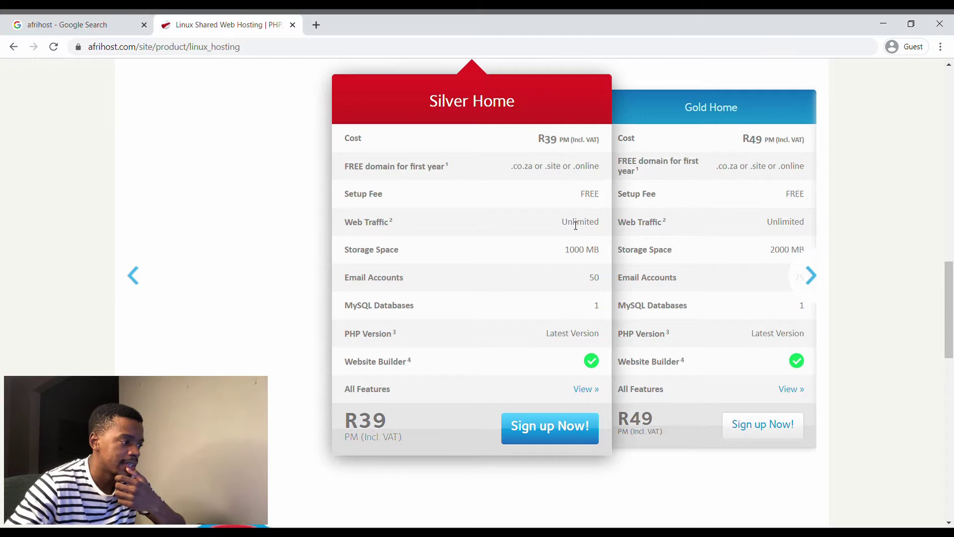
left_click_drag(549, 256, 601, 251)
left_click(591, 266)
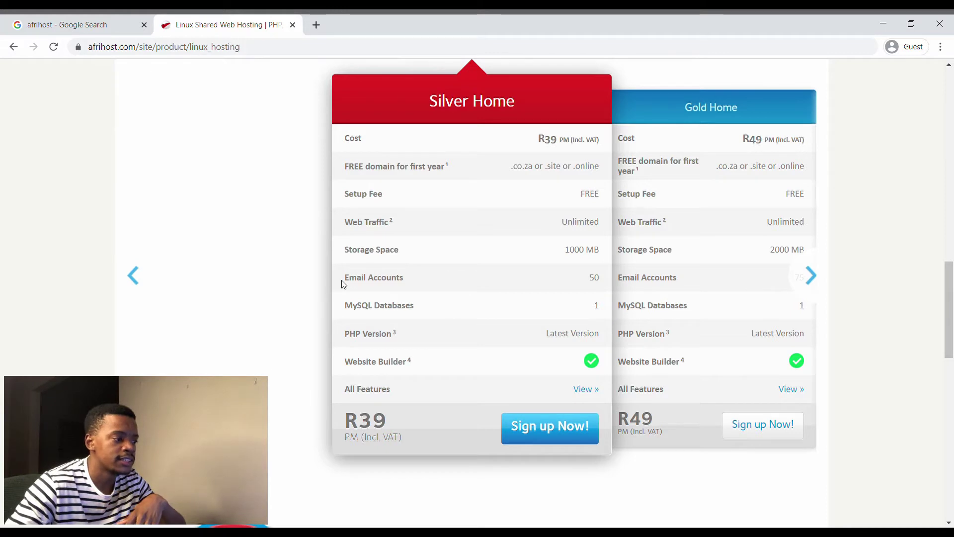
left_click_drag(343, 280, 492, 282)
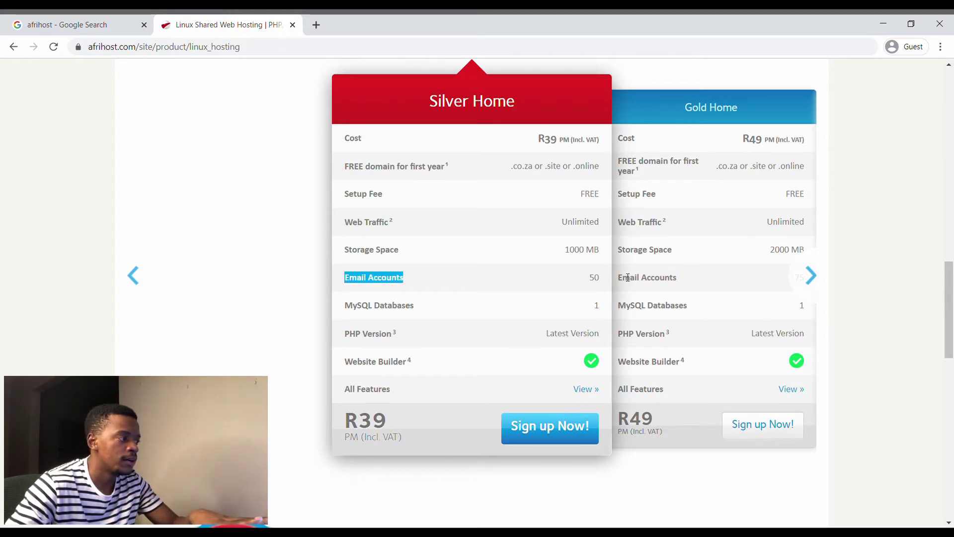
scroll(567, 285, "down", 1)
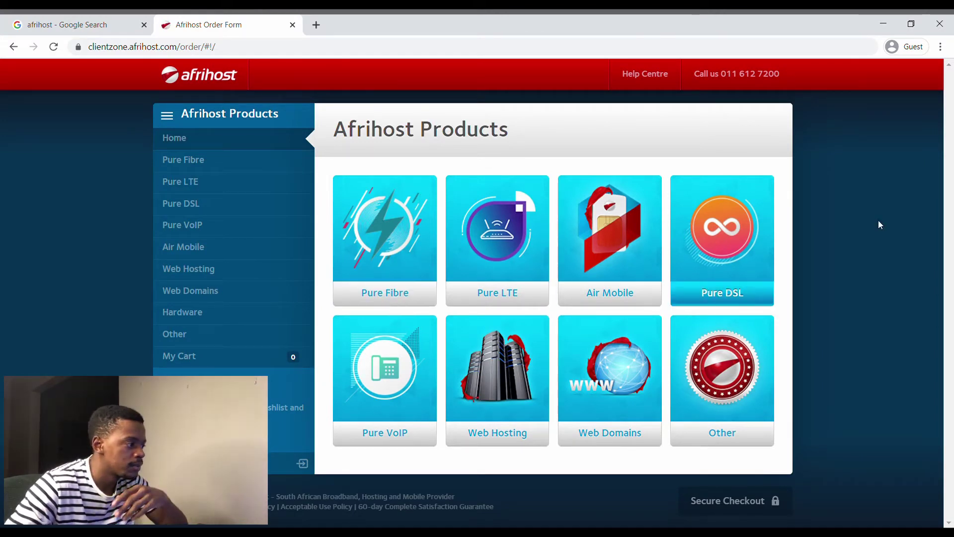
- Open Web Hosting products and continue with the R39.00 per month Silver package
left_click(201, 275)
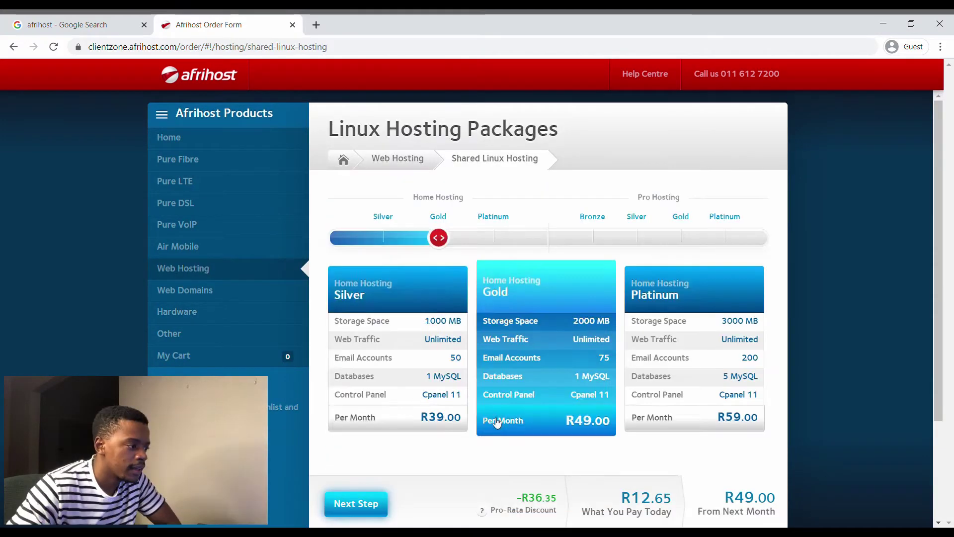
scroll(384, 337, "down", 1)
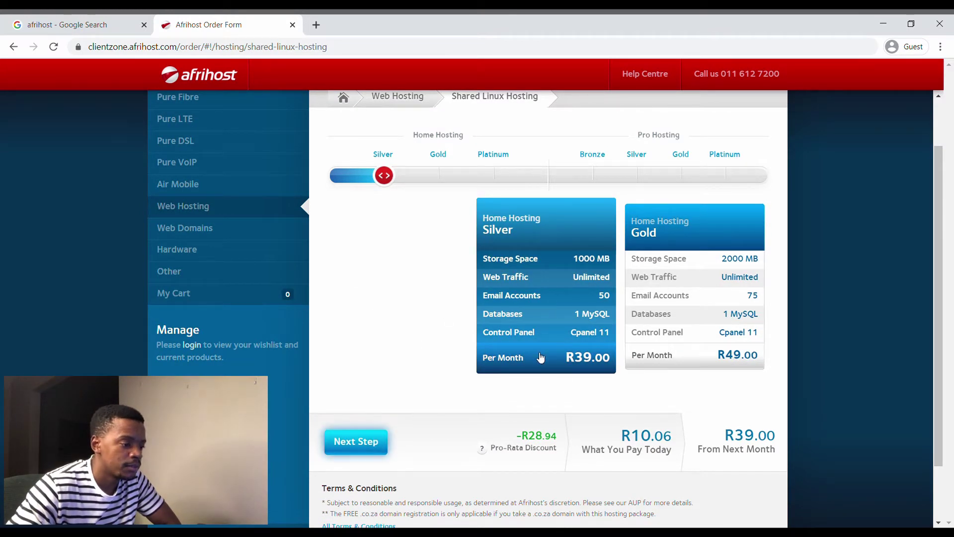
left_click_drag(724, 436, 772, 444)
left_click(376, 441)
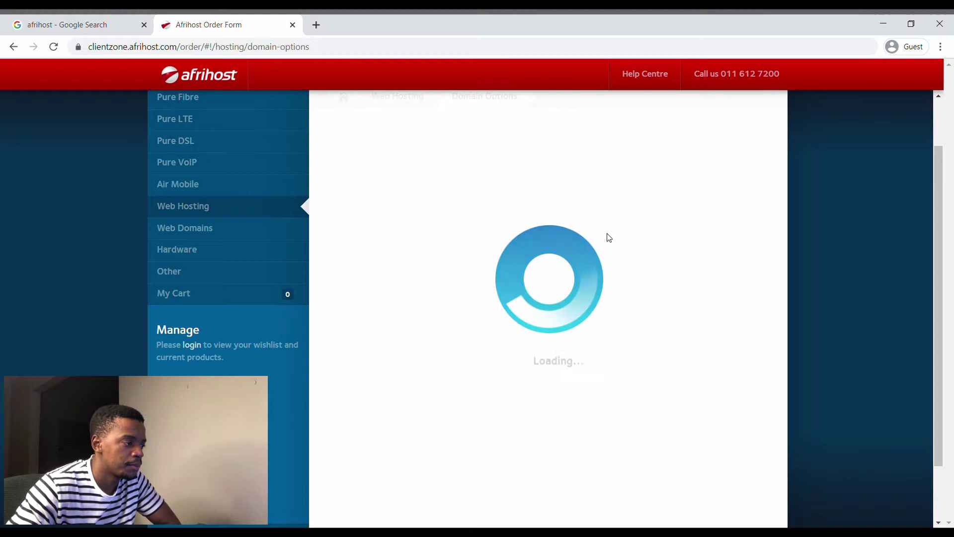
- Register the new domain mpuksdigital.co.za and add it with the hosting to the cart
left_click(386, 302)
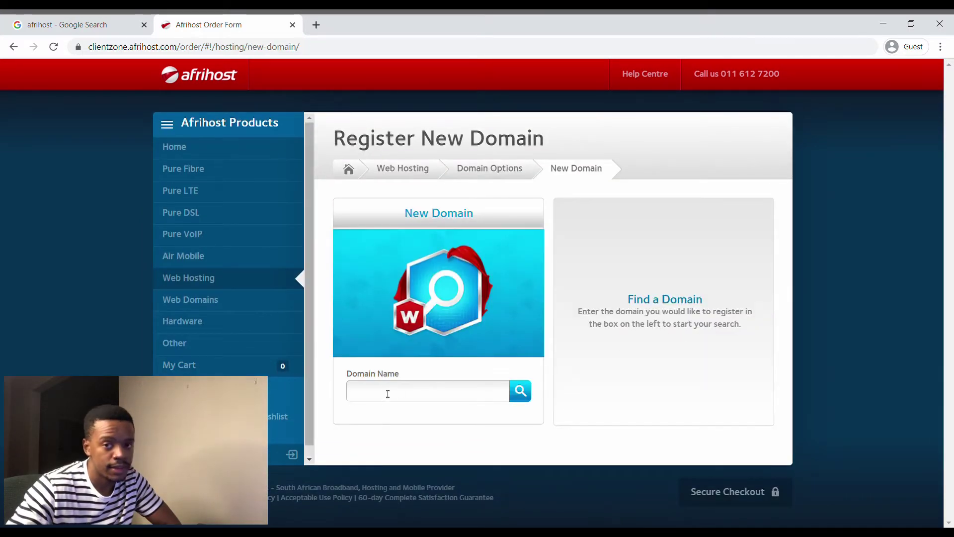
left_click(388, 390)
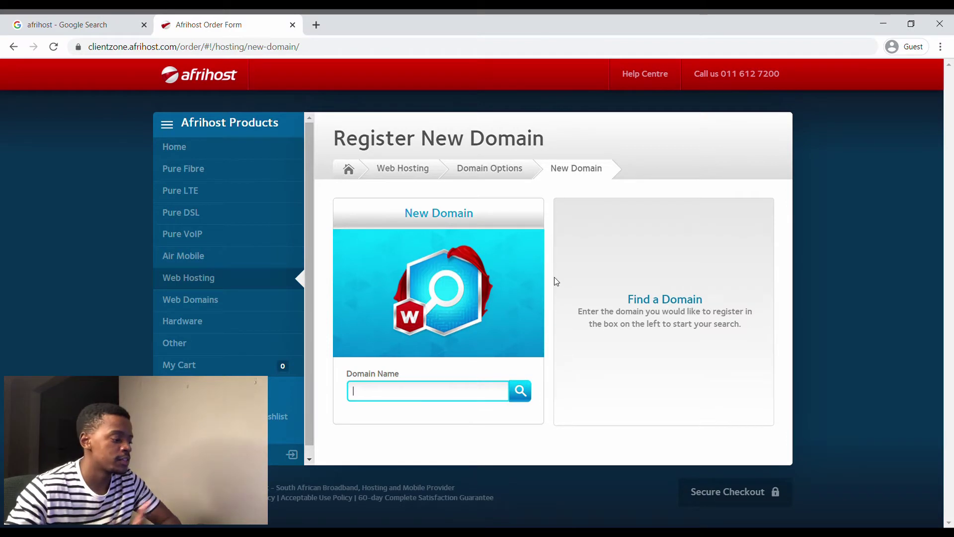
type("mp")
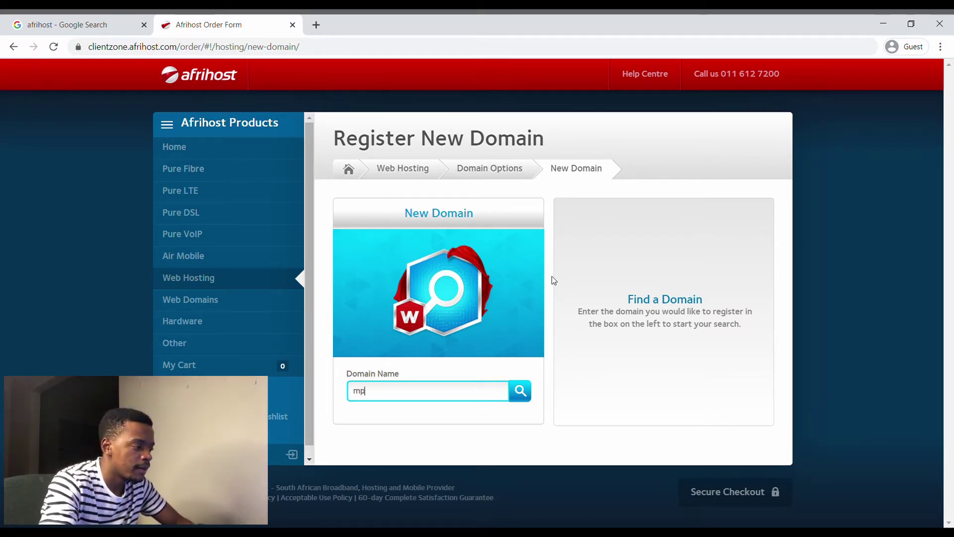
type("uksdigita")
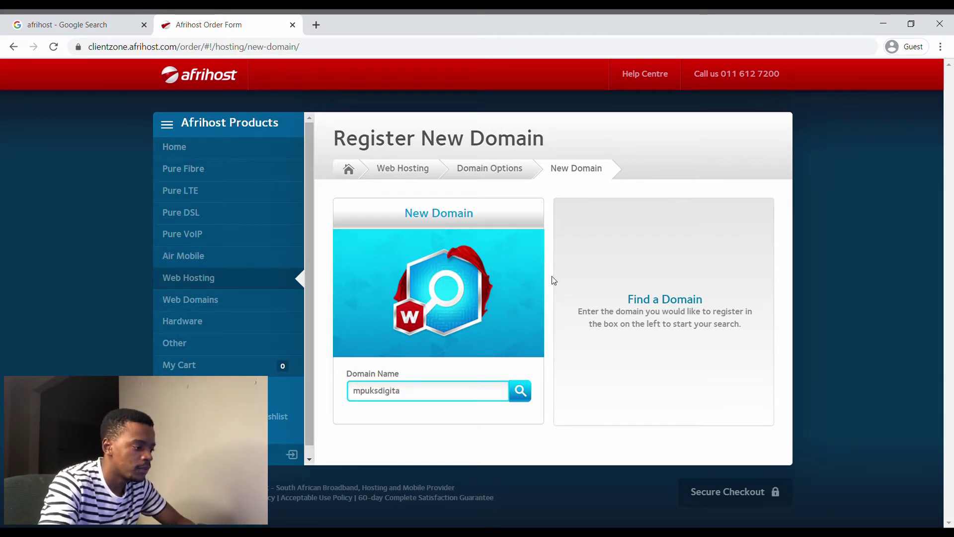
type("l.co.za")
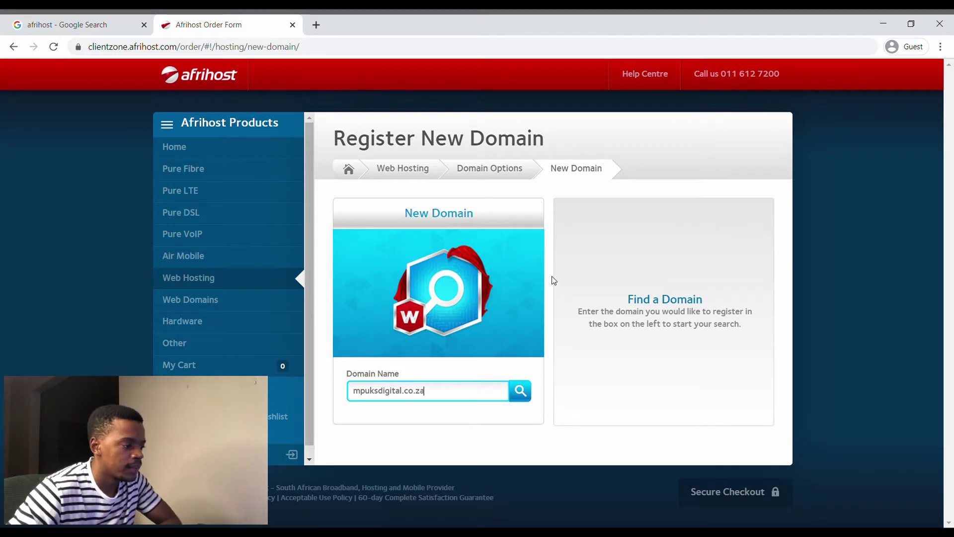
key("Return")
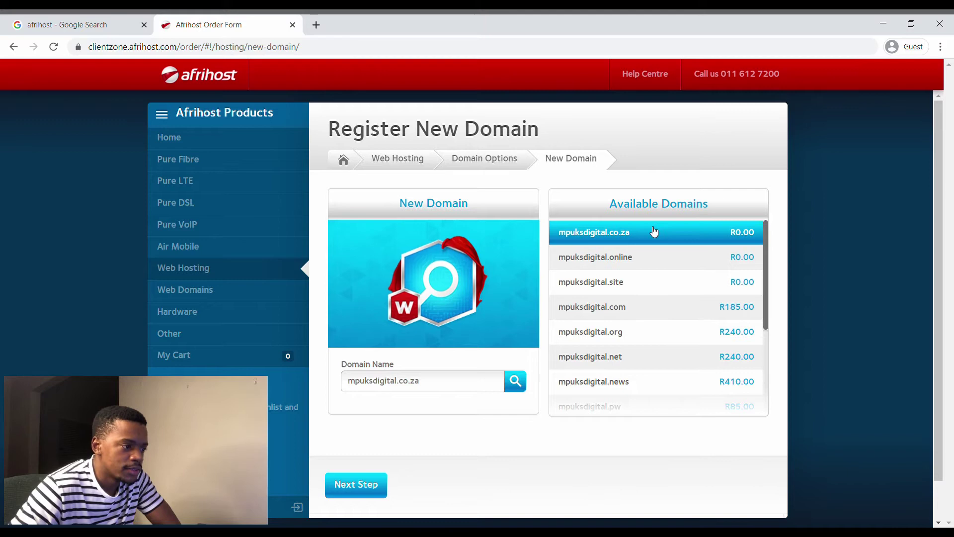
scroll(654, 234, "down", 5)
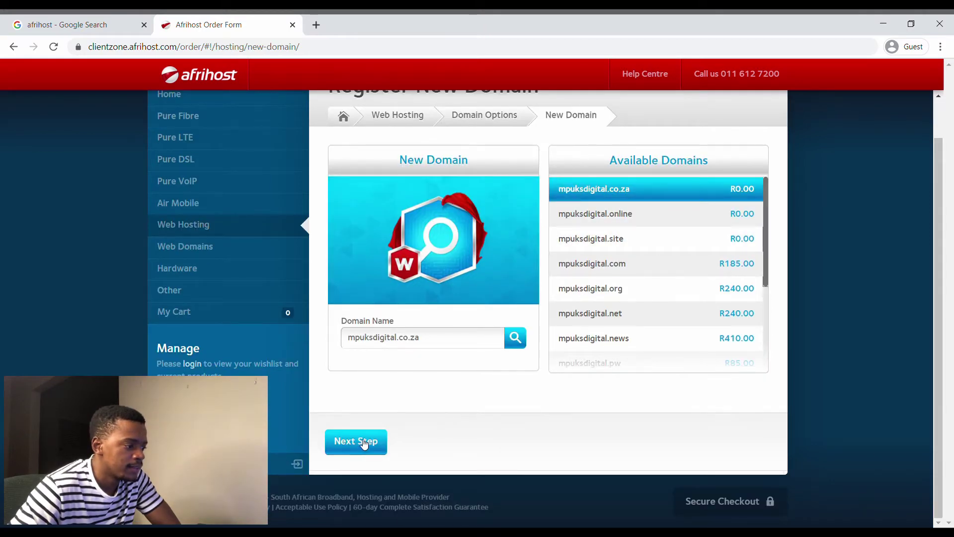
left_click(361, 444)
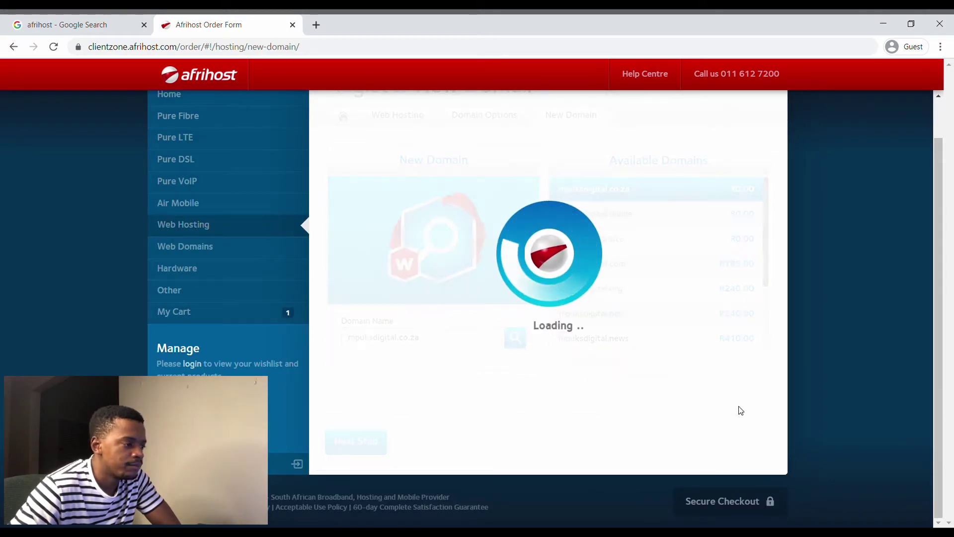
- Review the cart's registration fee, R39.00 monthly total and R10.06 due today
scroll(740, 410, "up", 3)
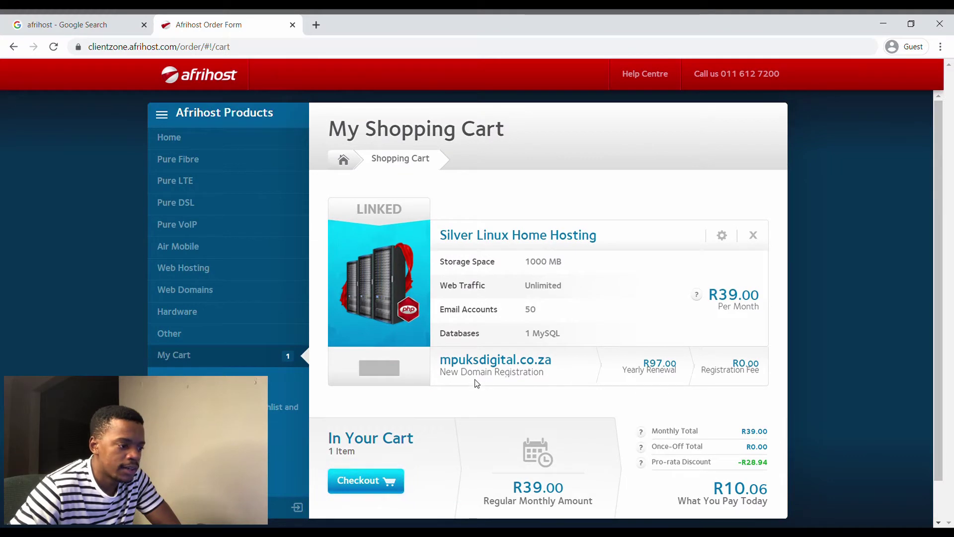
scroll(565, 352, "down", 2)
left_click_drag(676, 320, 626, 321)
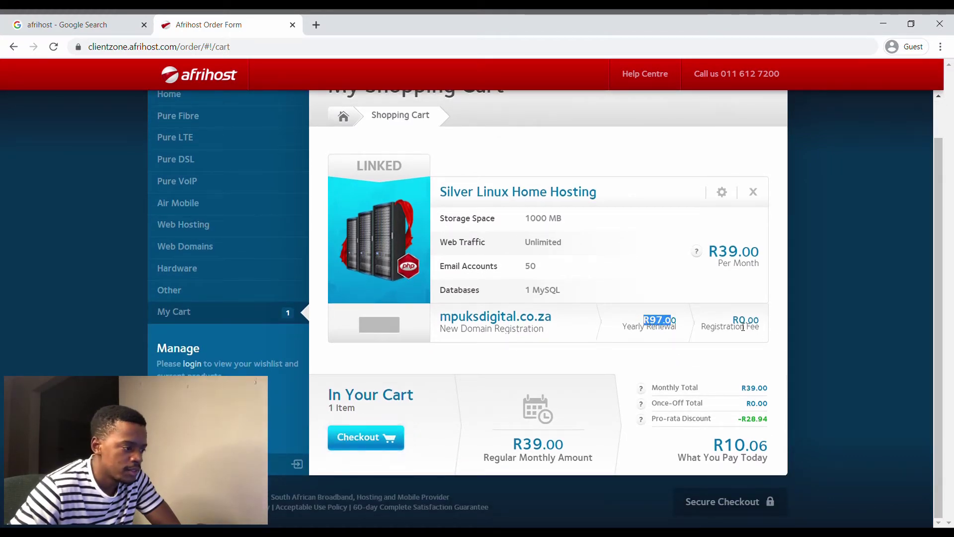
left_click_drag(775, 328, 748, 341)
scroll(677, 363, "up", 3)
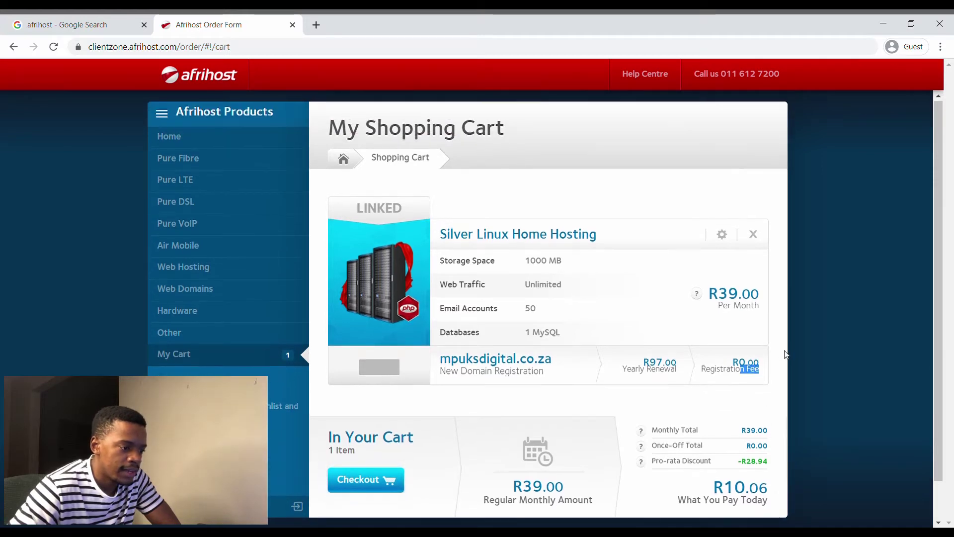
scroll(780, 376, "down", 3)
left_click_drag(740, 388, 770, 390)
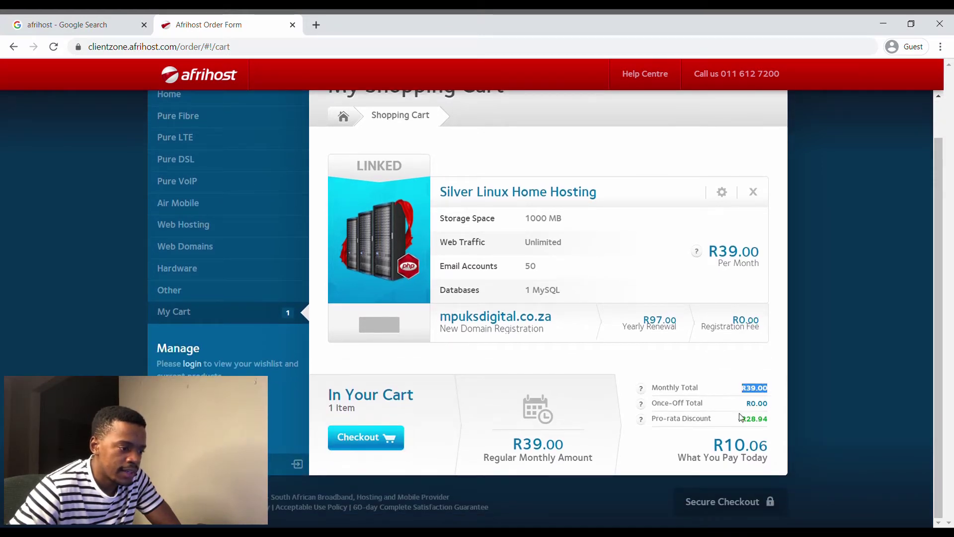
left_click_drag(711, 445, 773, 446)
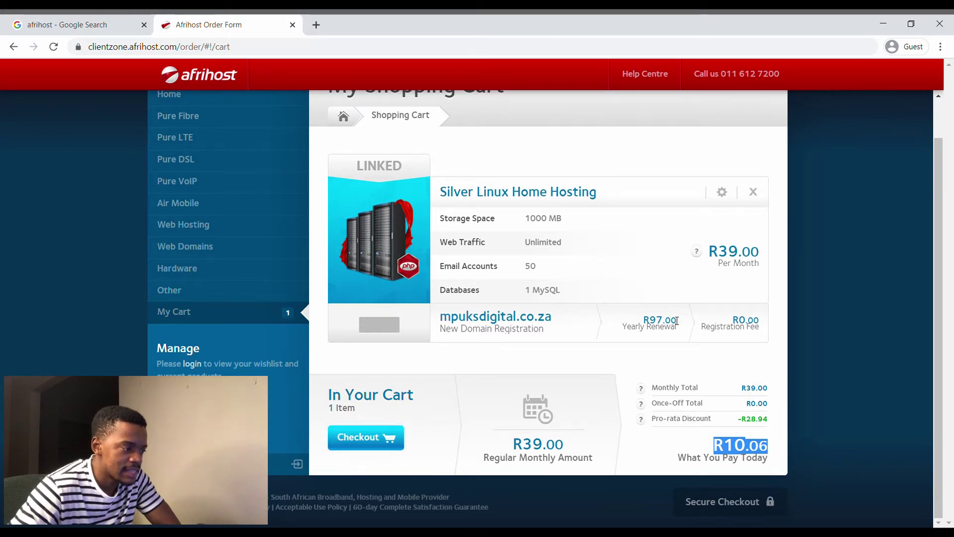
scroll(722, 384, "up", 1)
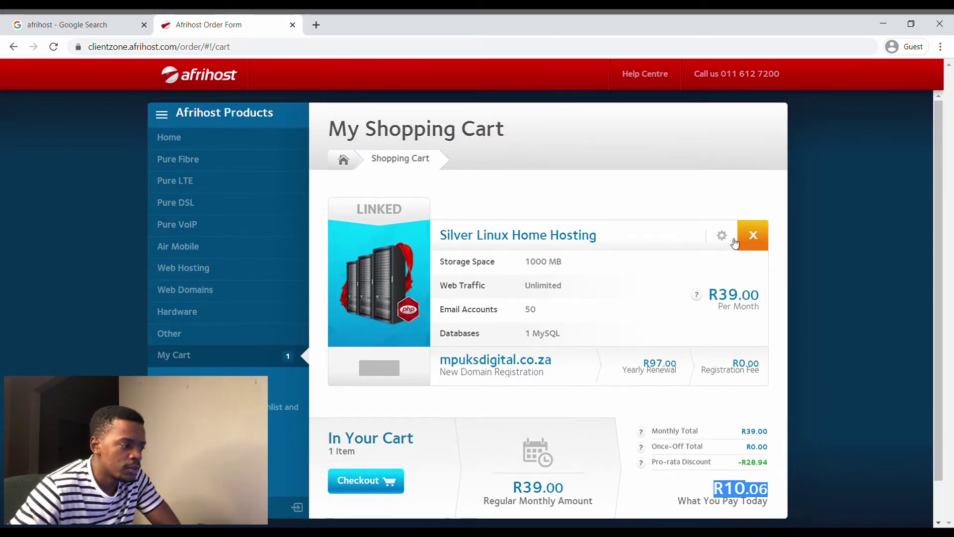
- Check out, choose to create a new account, and enter and confirm the email address
left_click(355, 480)
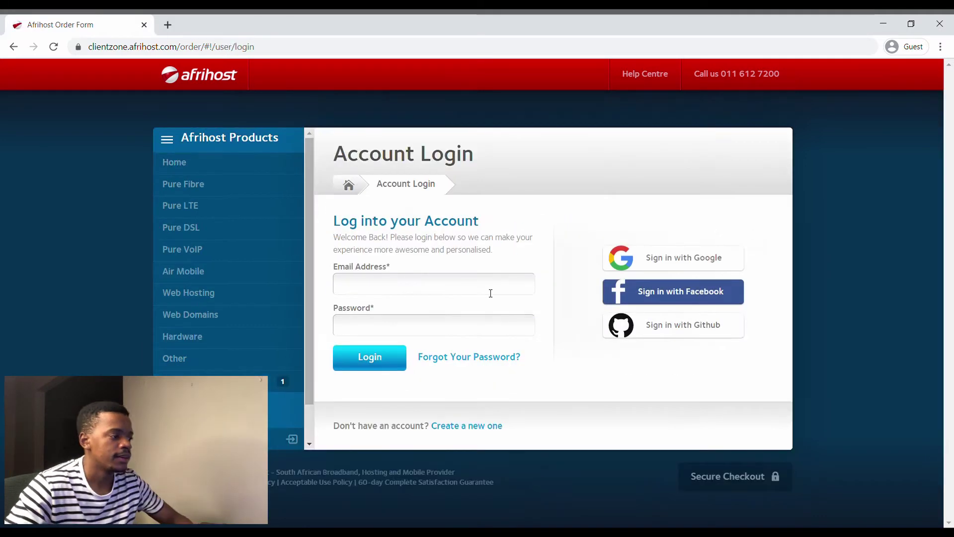
left_click(457, 428)
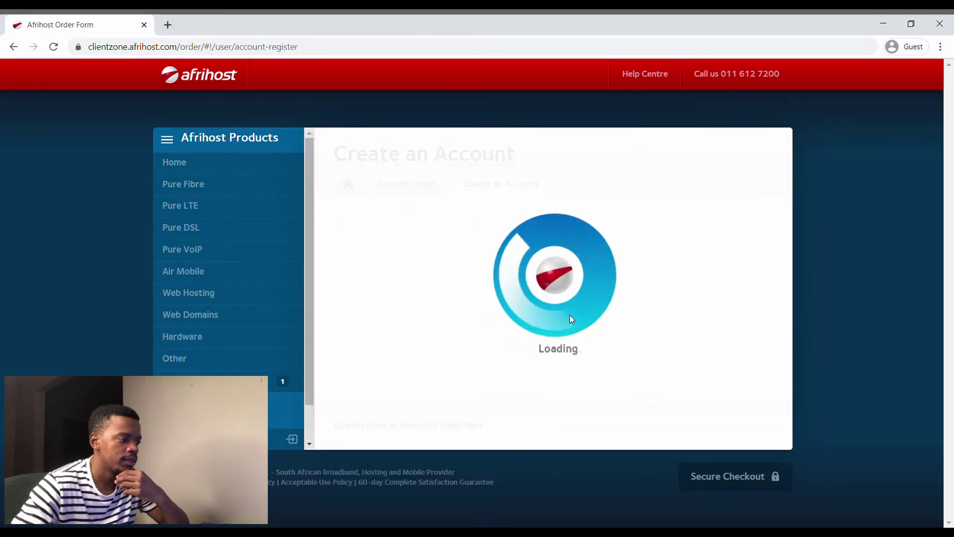
left_click(401, 283)
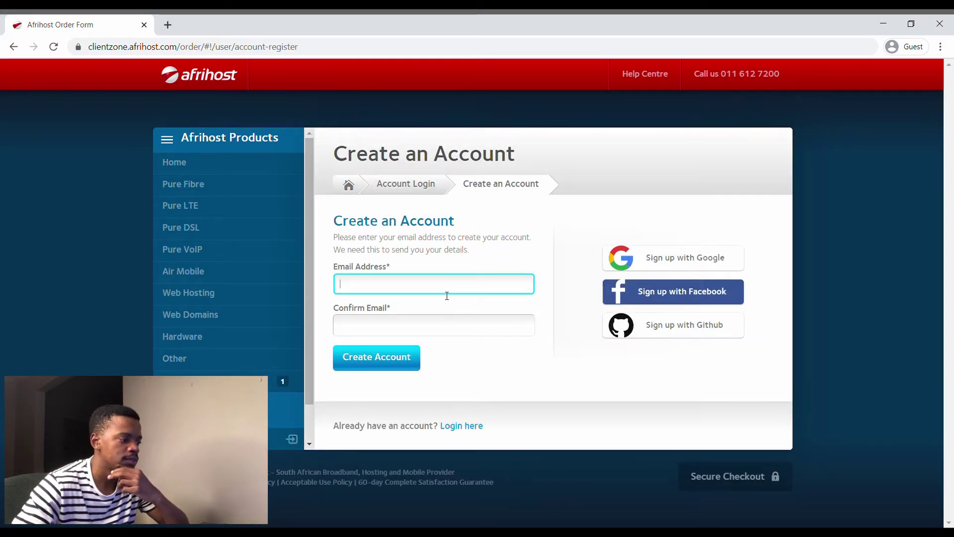
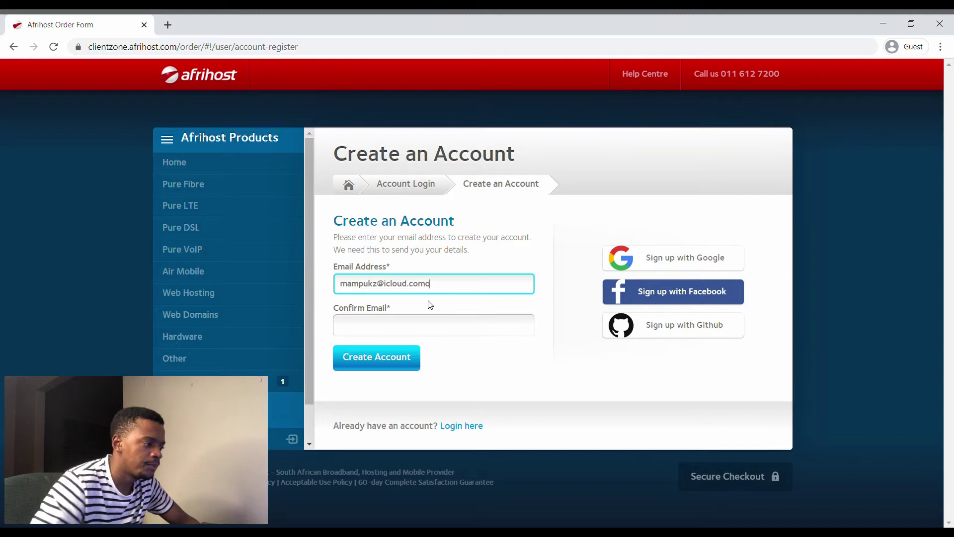
left_click(428, 336)
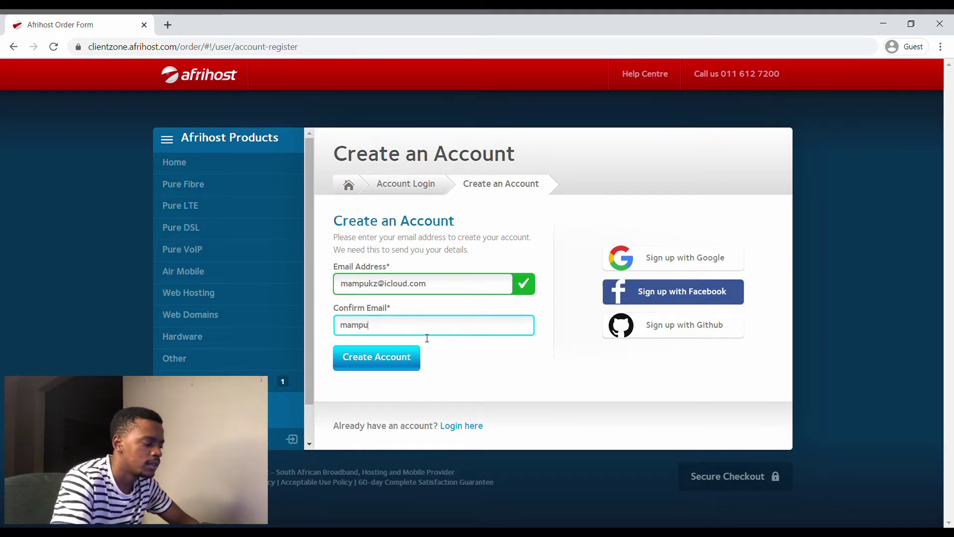
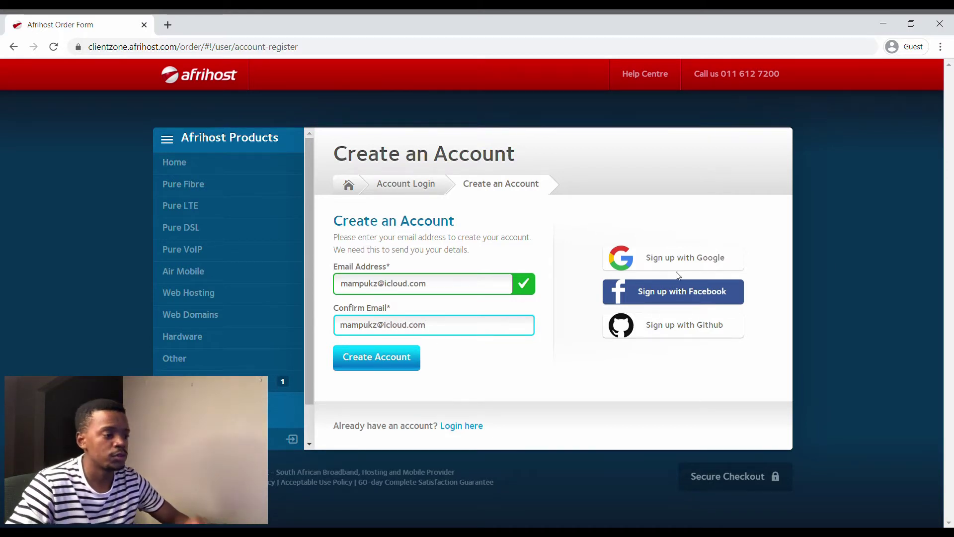
left_click(544, 380)
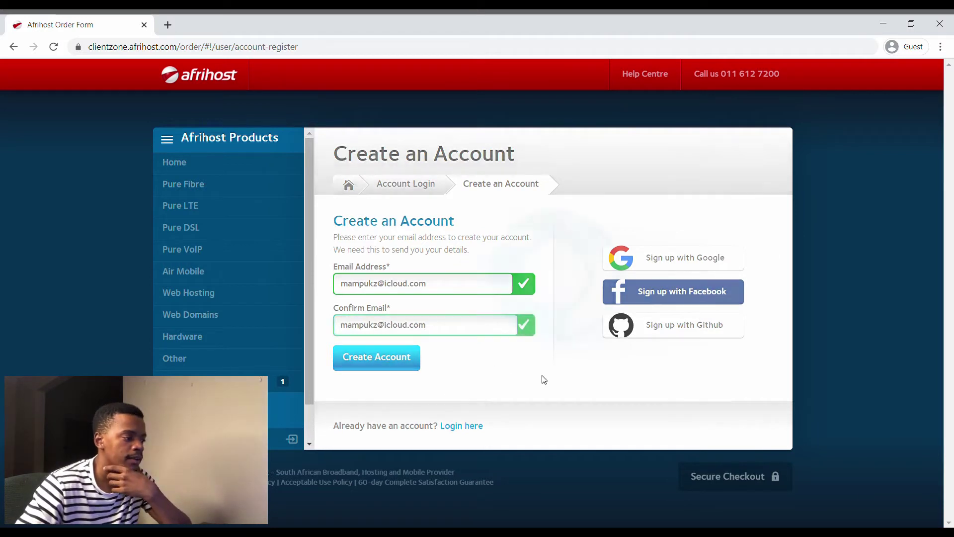
- Fill in the first name, last name and a matching account password
left_click(407, 266)
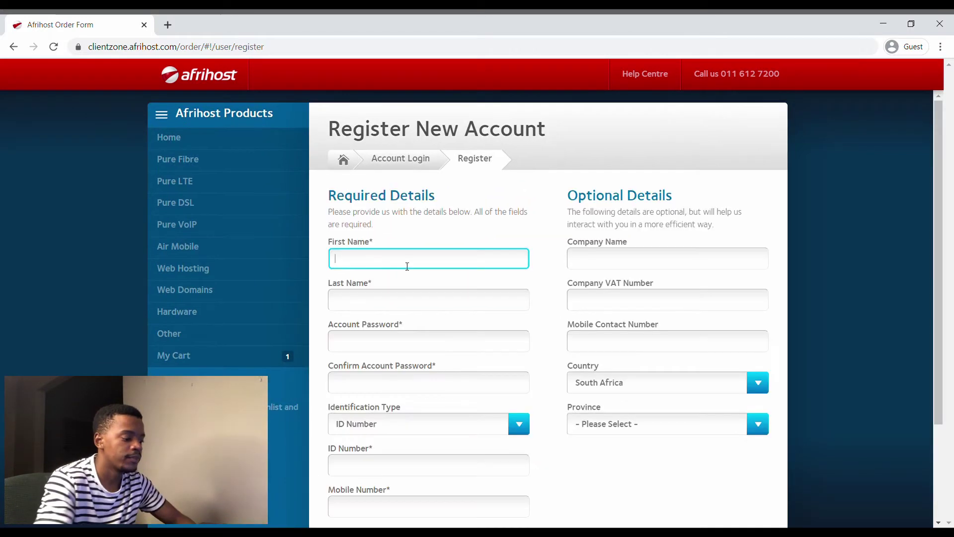
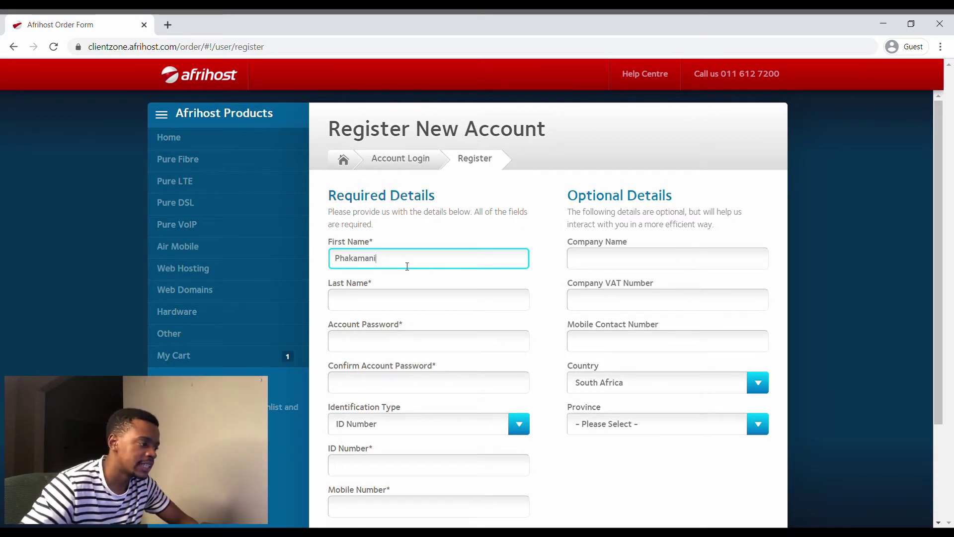
left_click(408, 302)
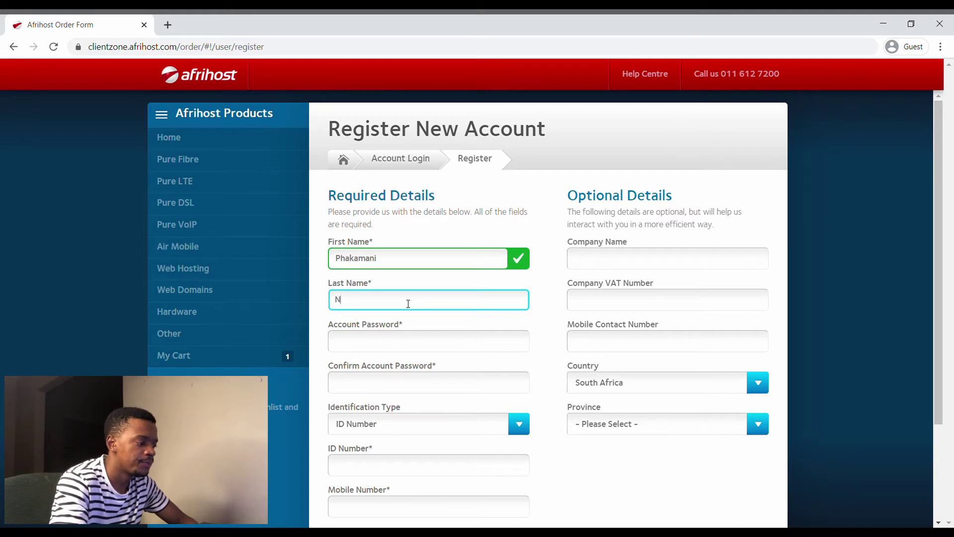
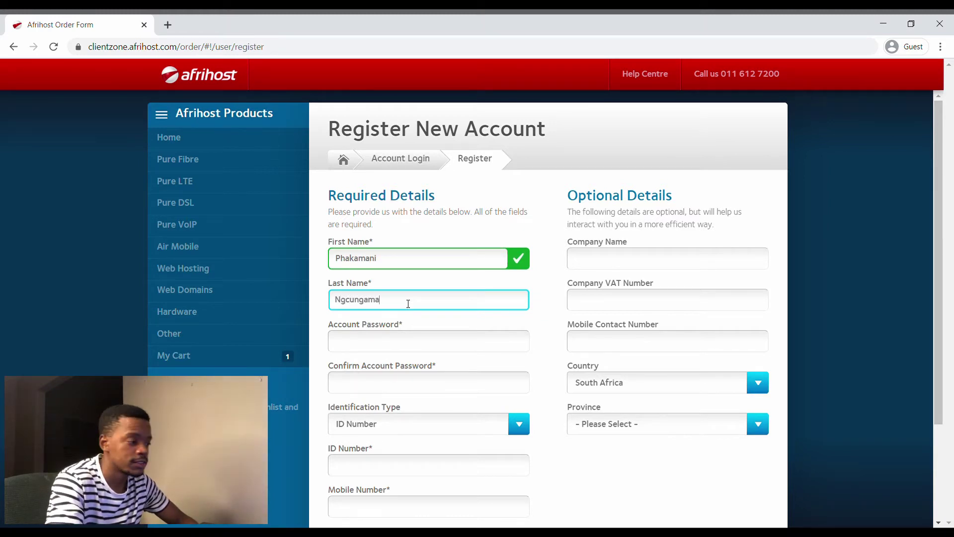
left_click(393, 334)
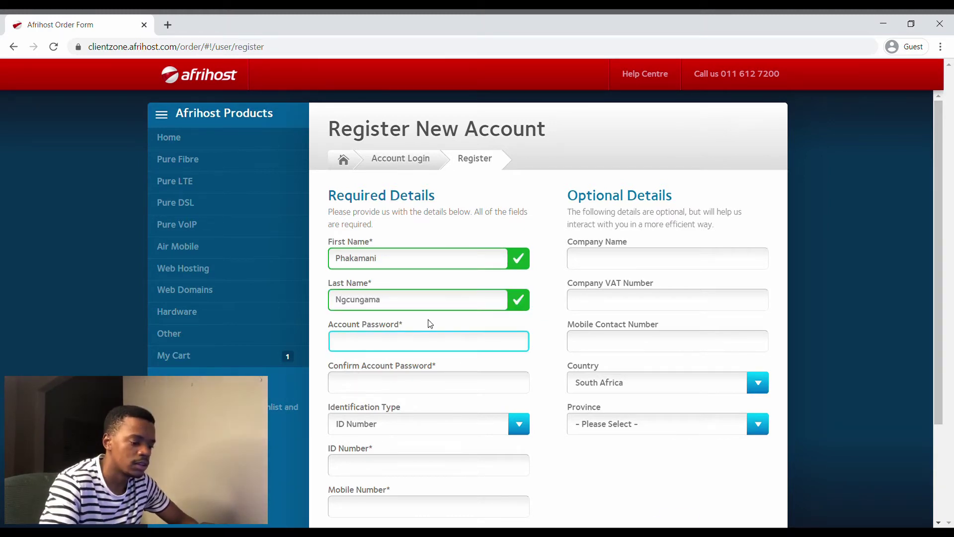
type("•••••")
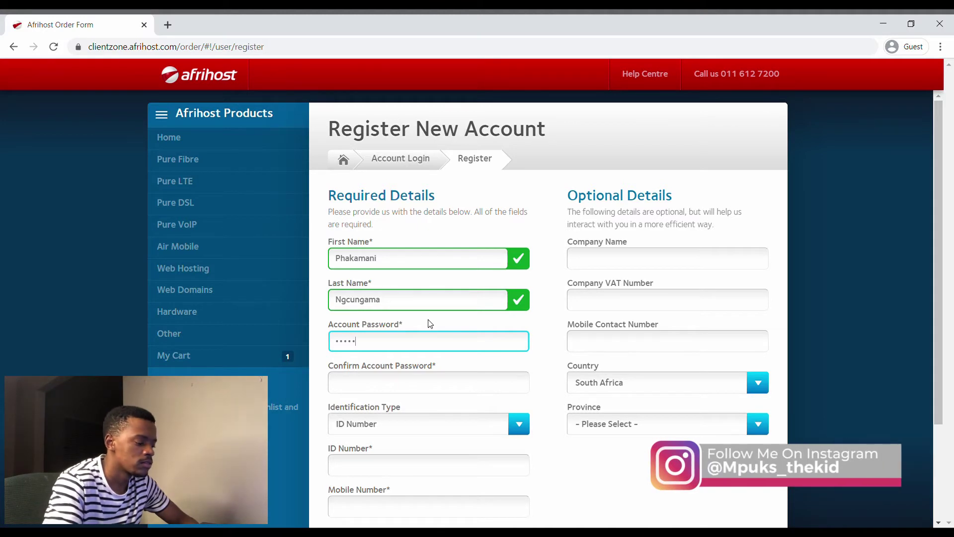
type("•••••••••")
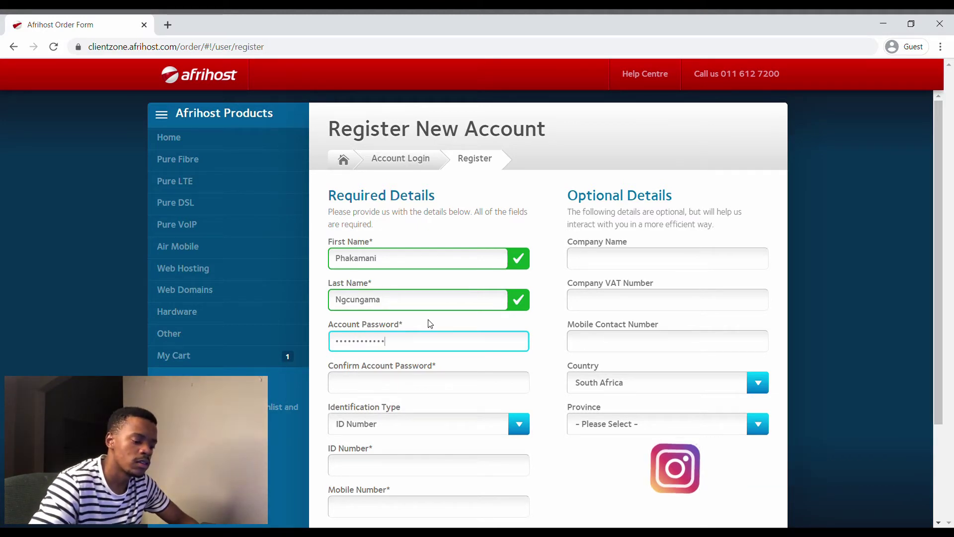
type("••")
left_click(419, 371)
type("•••")
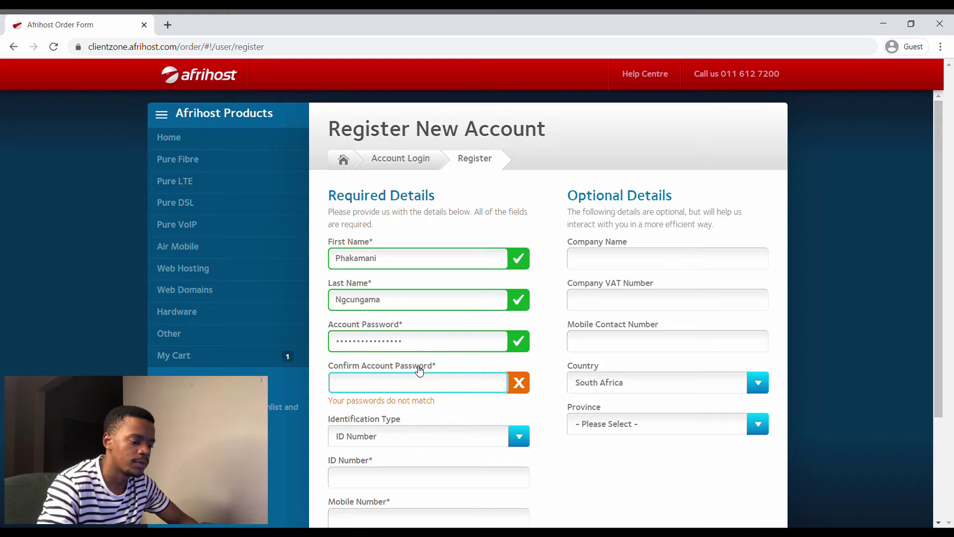
type("•••")
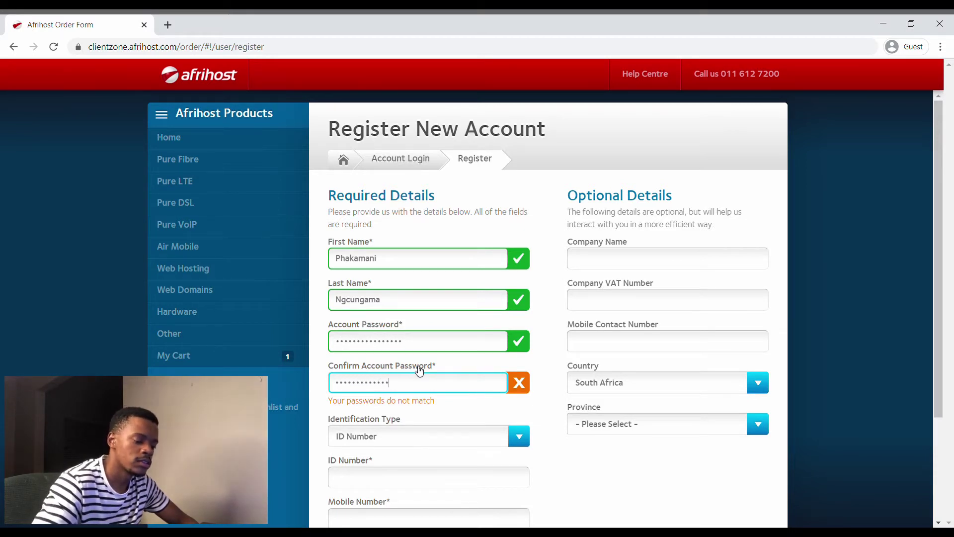
type("••••••••••")
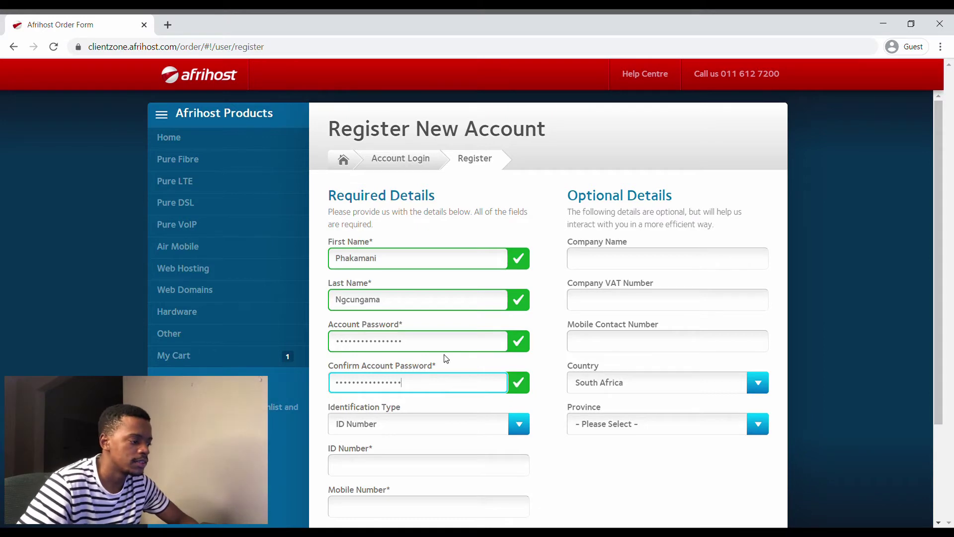
- Enter the ID number and mobile number, then accept the terms and conditions
scroll(446, 357, "down", 3)
left_click(422, 348)
type("0000000000000")
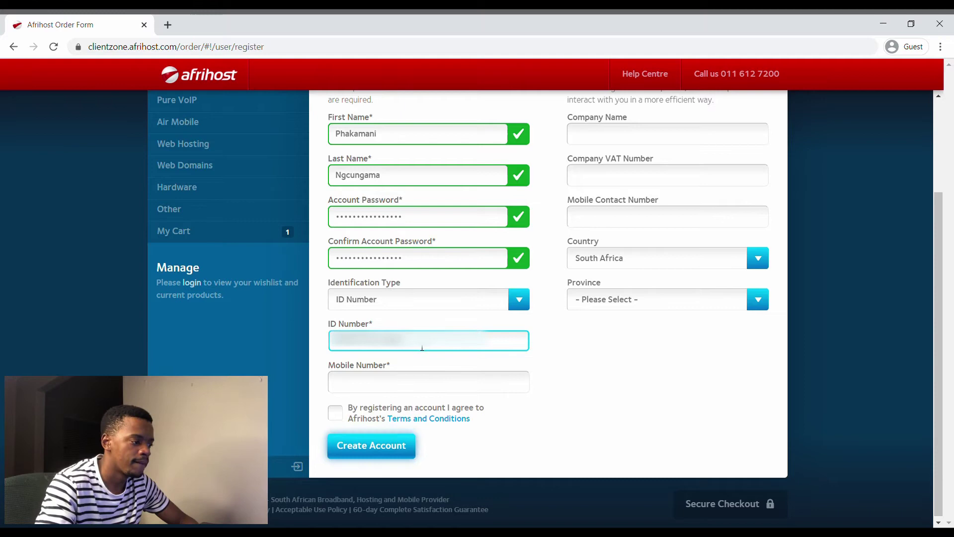
left_click(402, 382)
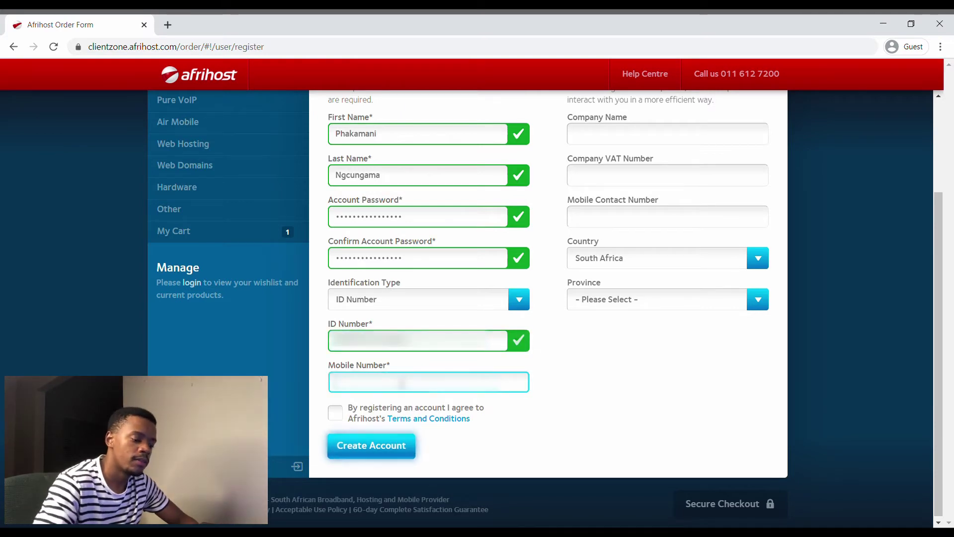
type("071234567")
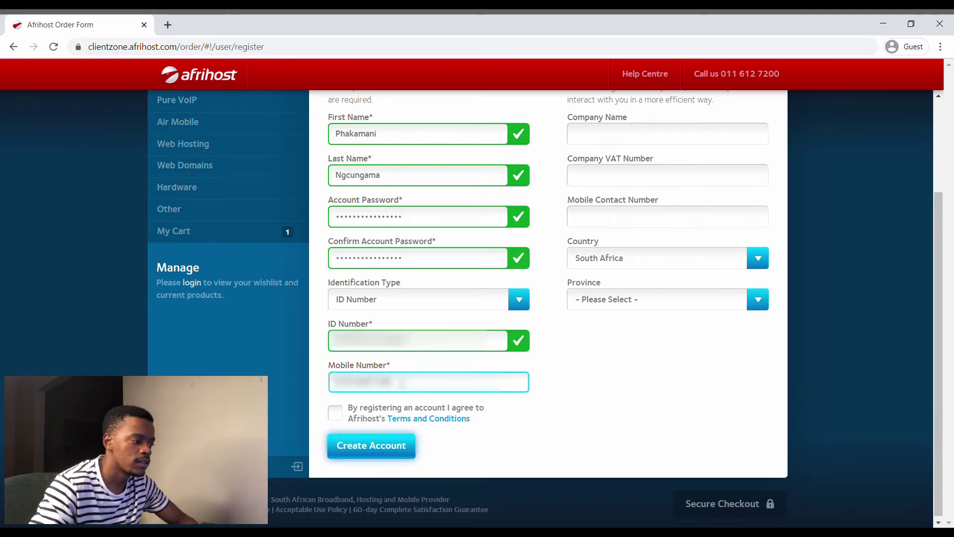
scroll(412, 390, "up", 3)
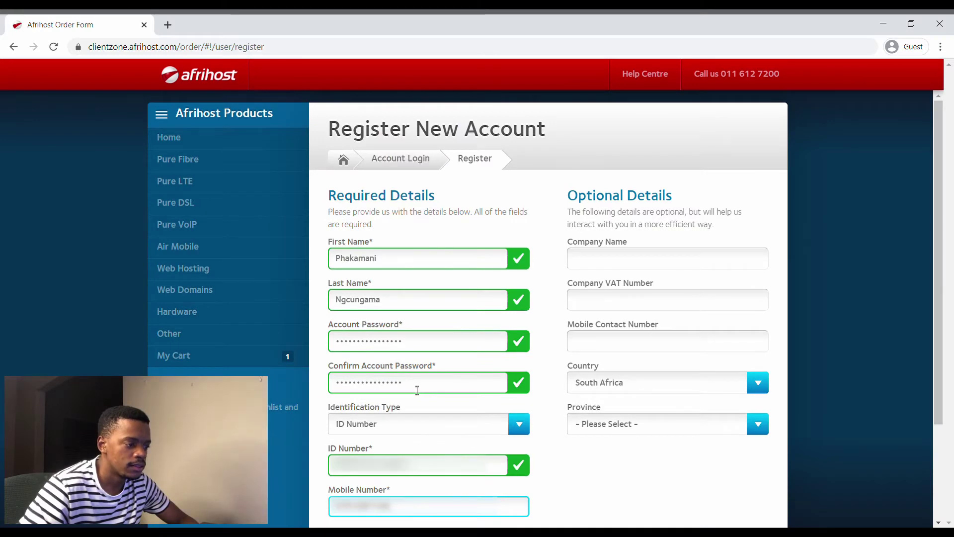
scroll(499, 355, "down", 3)
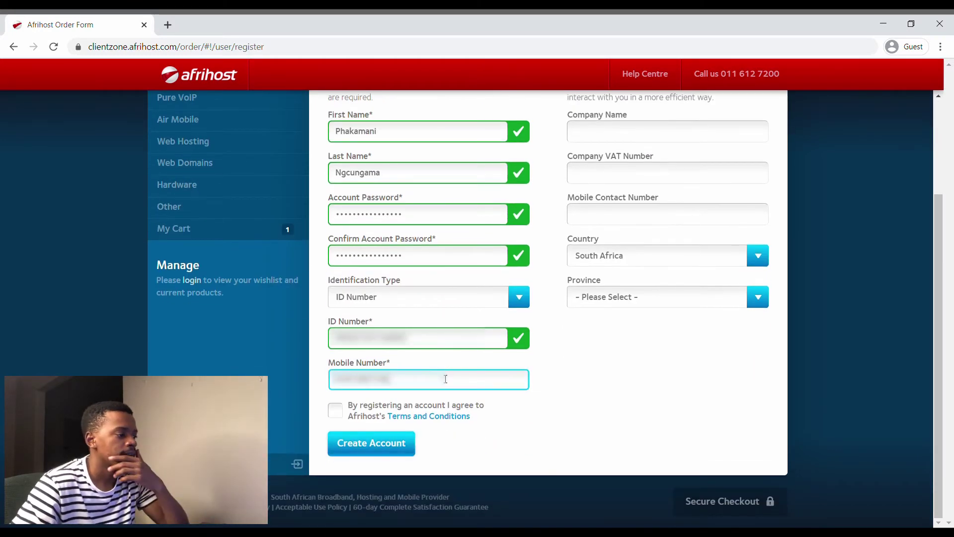
left_click(337, 416)
- Submit the registration, then enter the bank account number and account holder's name
left_click(363, 447)
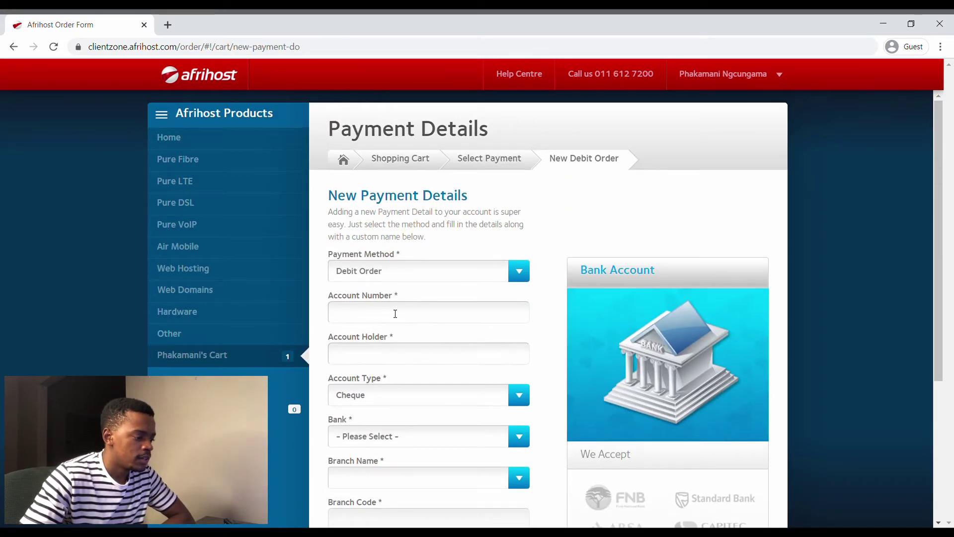
left_click(395, 313)
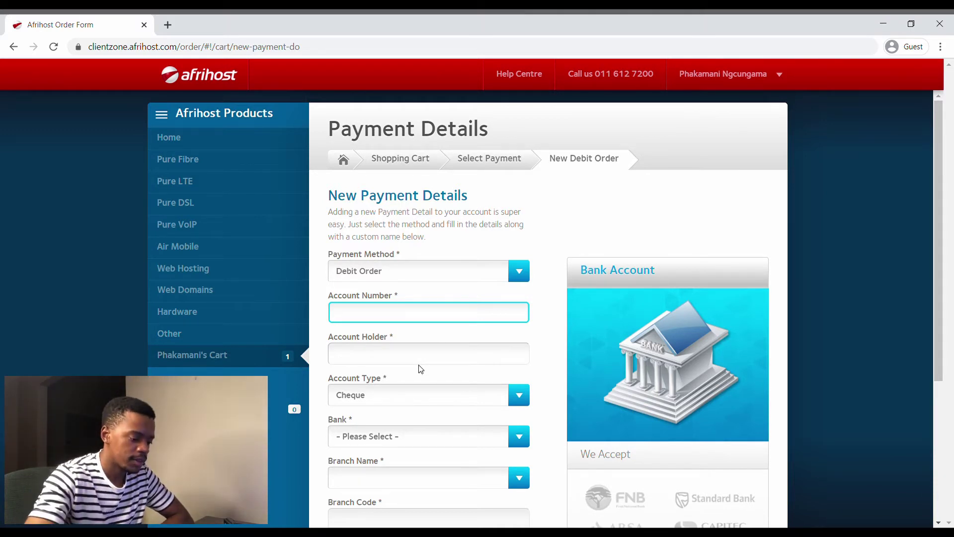
type("0")
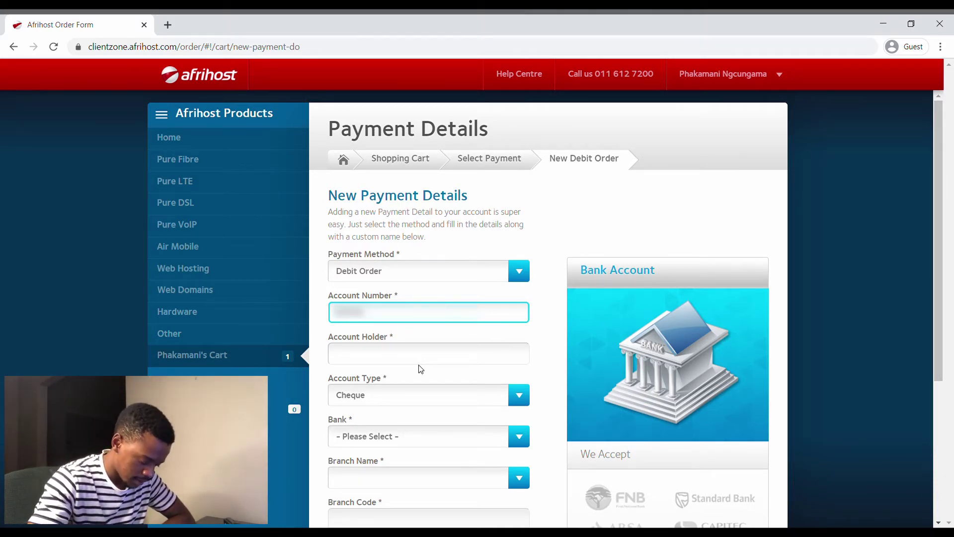
left_click(411, 362)
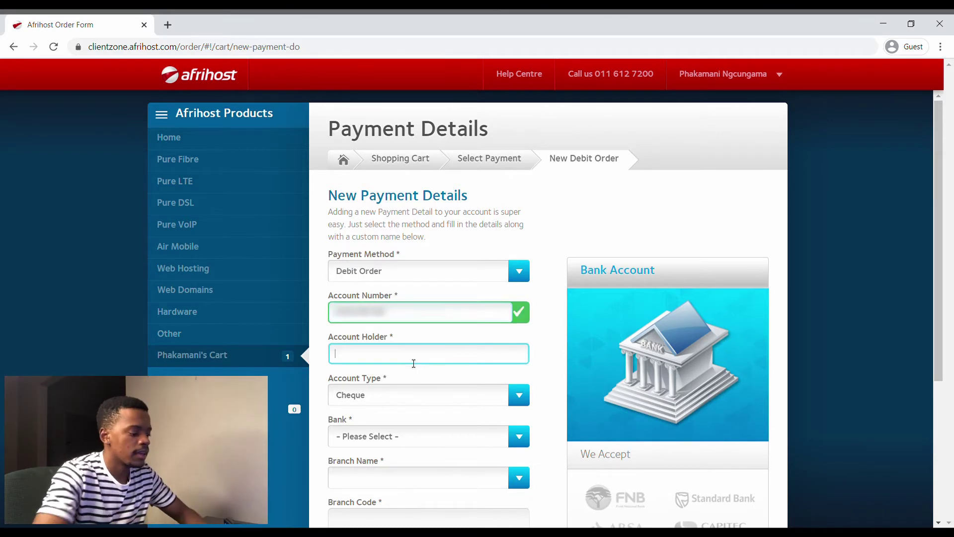
type("pnr ")
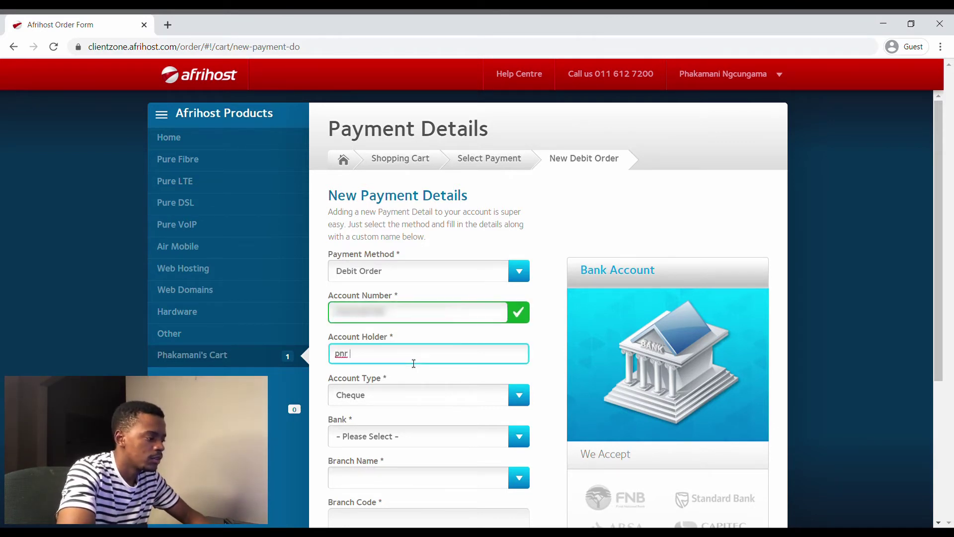
type("ngcunga")
scroll(437, 370, "down", 2)
type("ma")
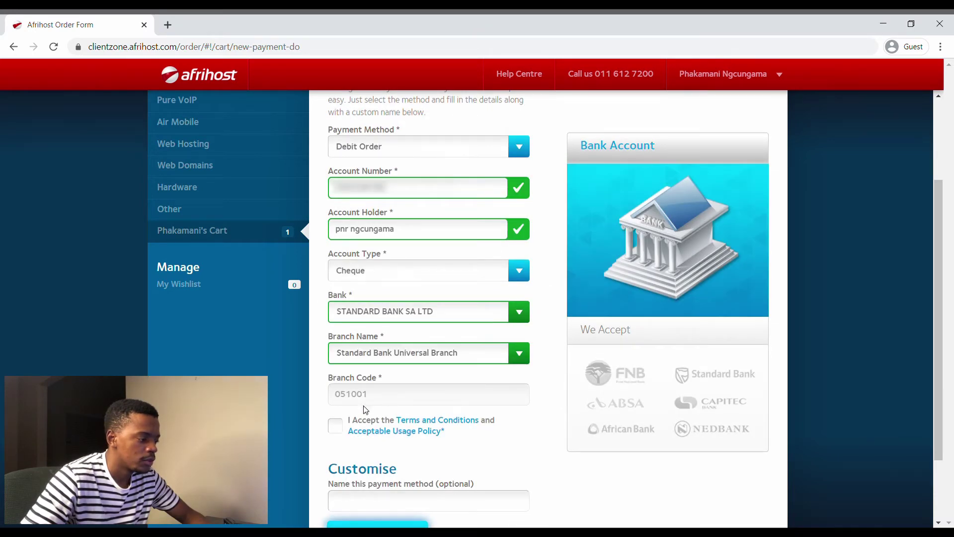
- Accept the debit order terms, name the payment method 'Cheque Acc' and submit
left_click(334, 426)
scroll(334, 422, "down", 3)
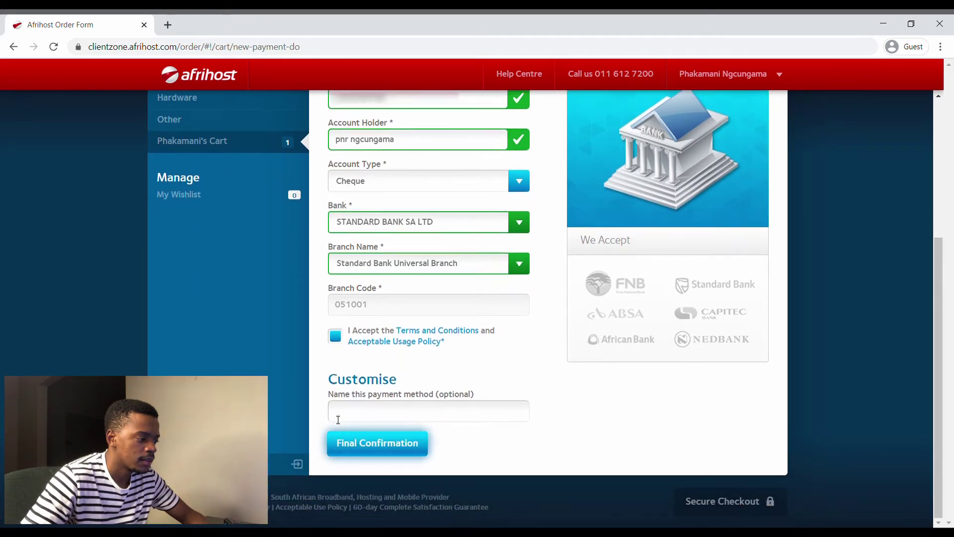
left_click(337, 419)
scroll(439, 412, "up", 2)
scroll(439, 413, "down", 2)
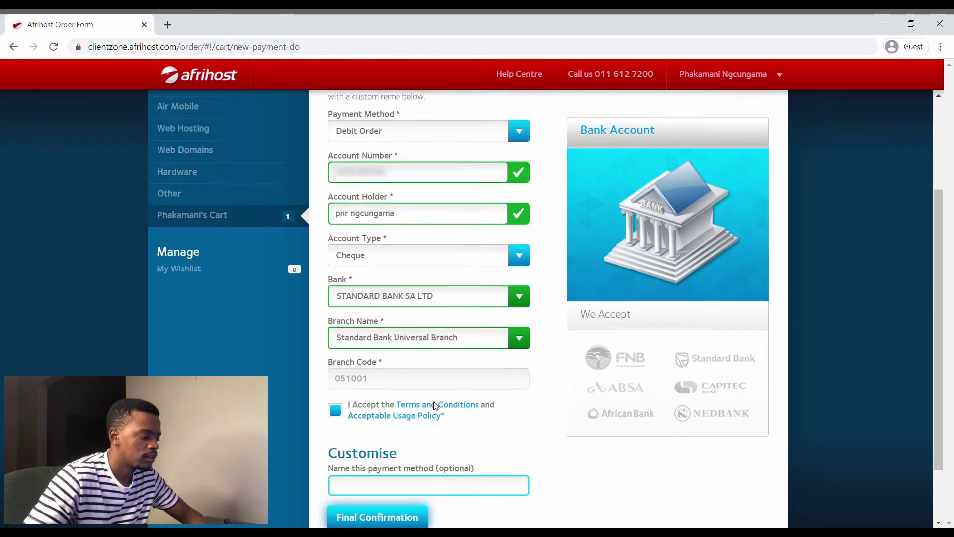
type("Chec")
key("BackSpace")
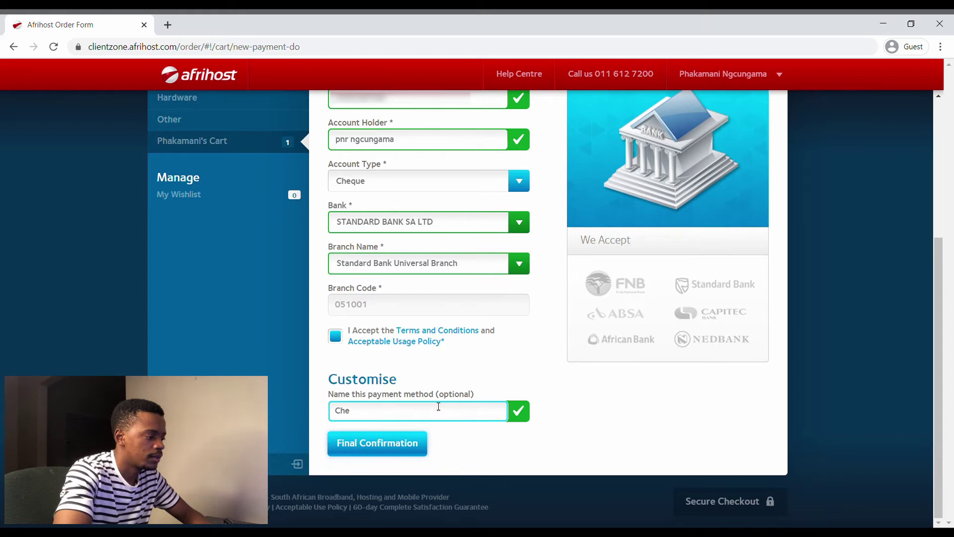
type("que")
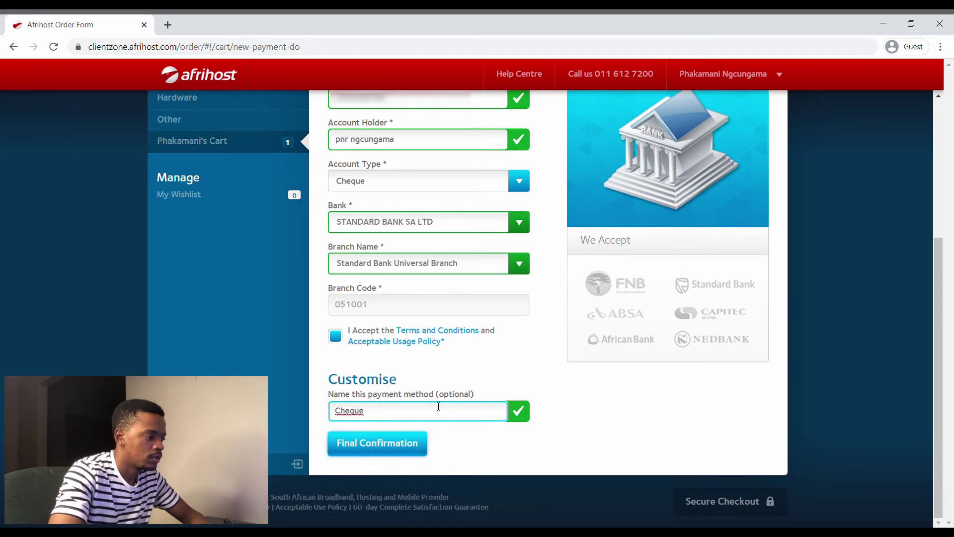
type(" Acc")
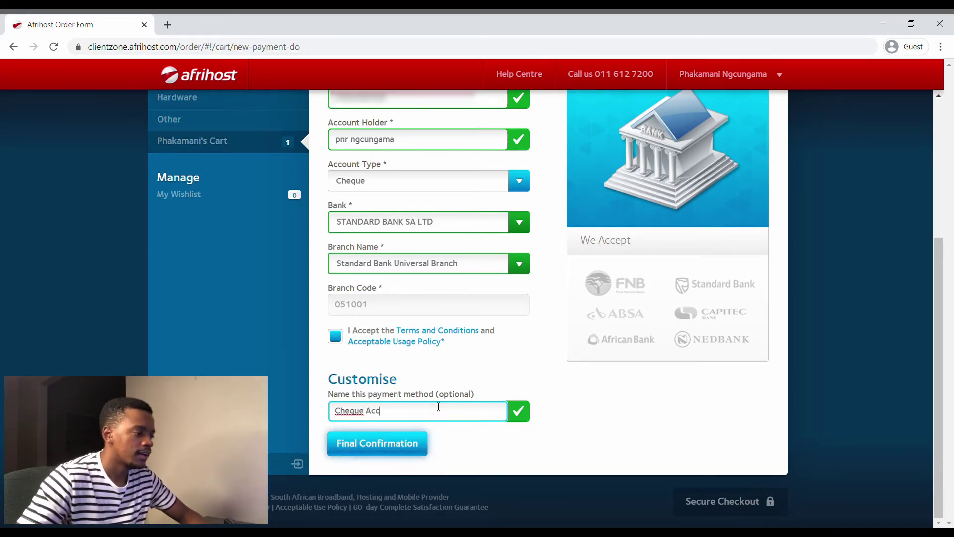
key("Return")
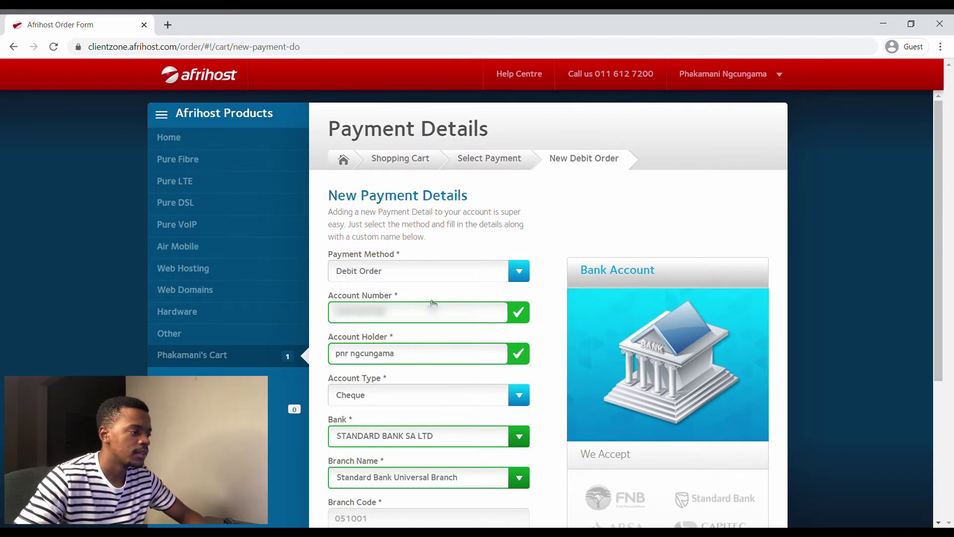
scroll(432, 303, "down", 4)
- Submit the new debit order details, continue checkout, and accept Afrihost's Terms and Conditions (R10.06 due today)
left_click(386, 443)
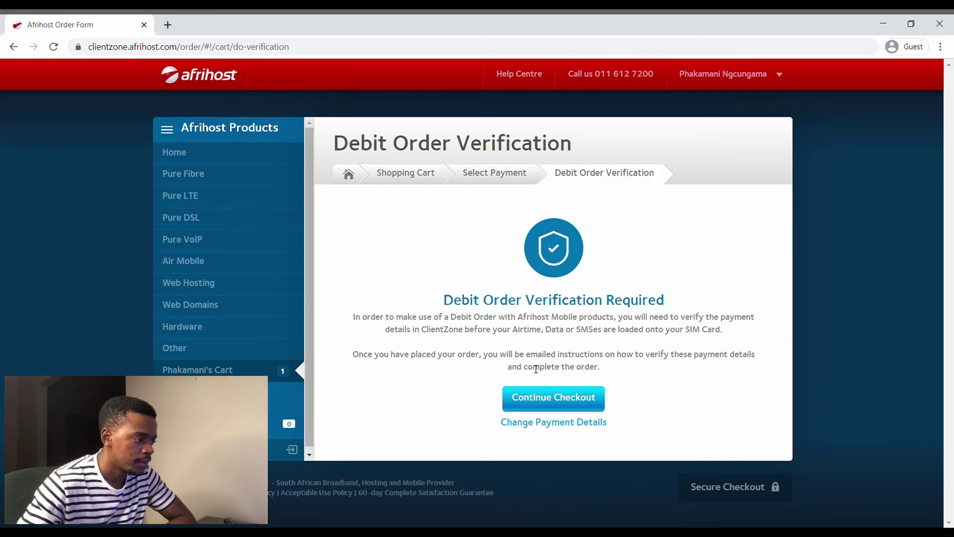
left_click(556, 394)
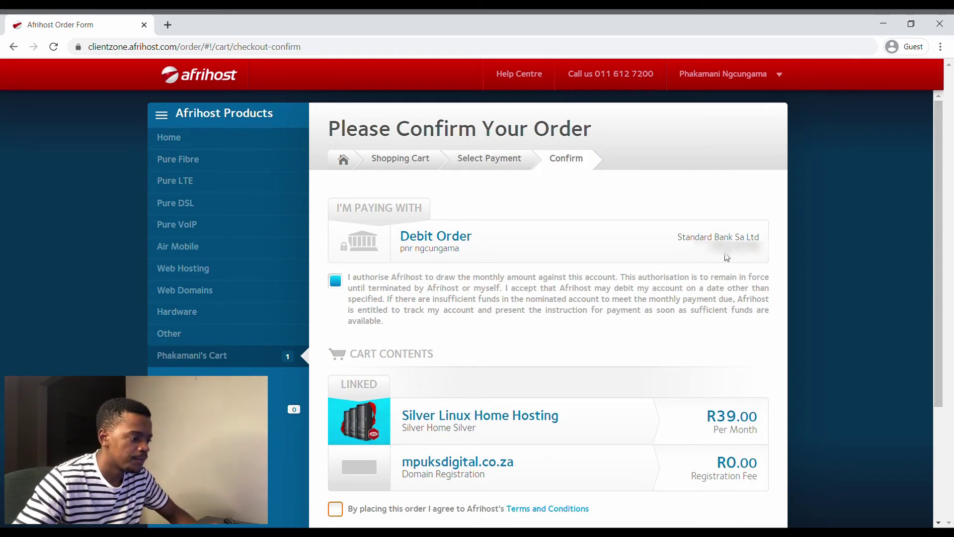
scroll(572, 297, "down", 3)
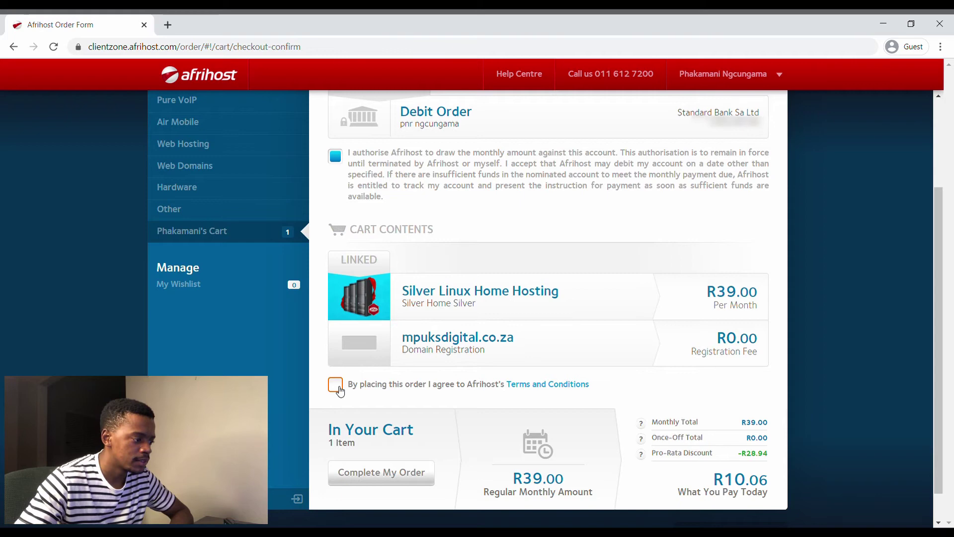
left_click(336, 385)
scroll(755, 234, "down", 1)
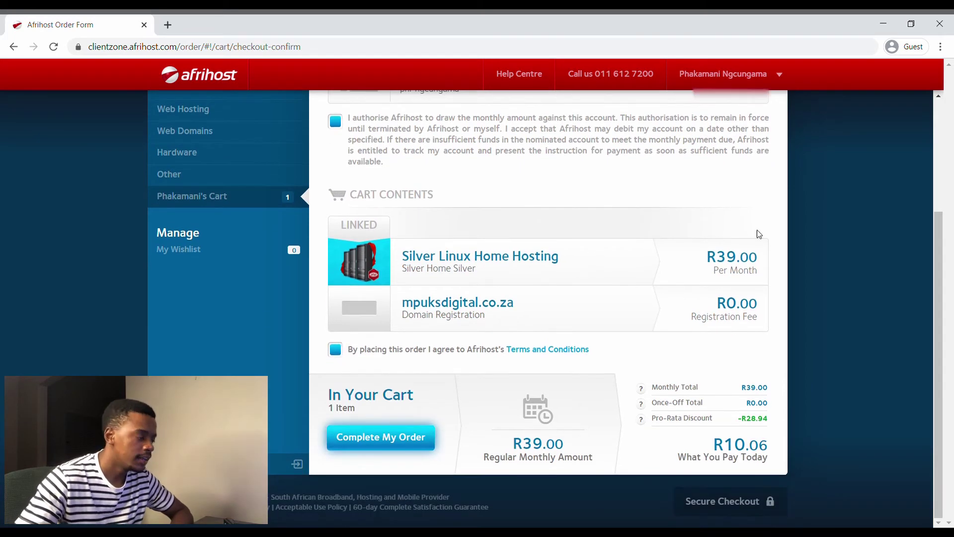
scroll(592, 231, "up", 4)
scroll(594, 209, "down", 4)
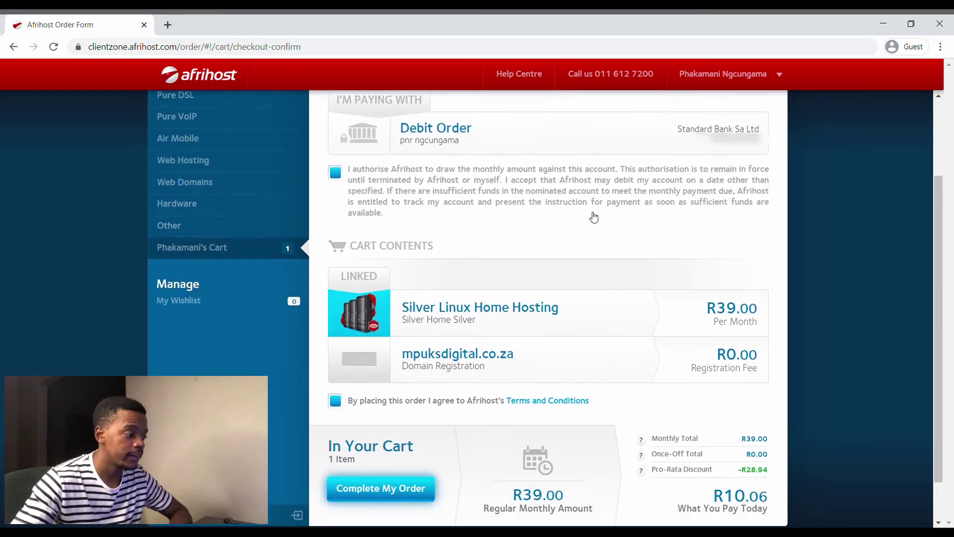
- Complete the Silver Linux Home Hosting order, then view ClientZone's Hosting Products overview
left_click(390, 436)
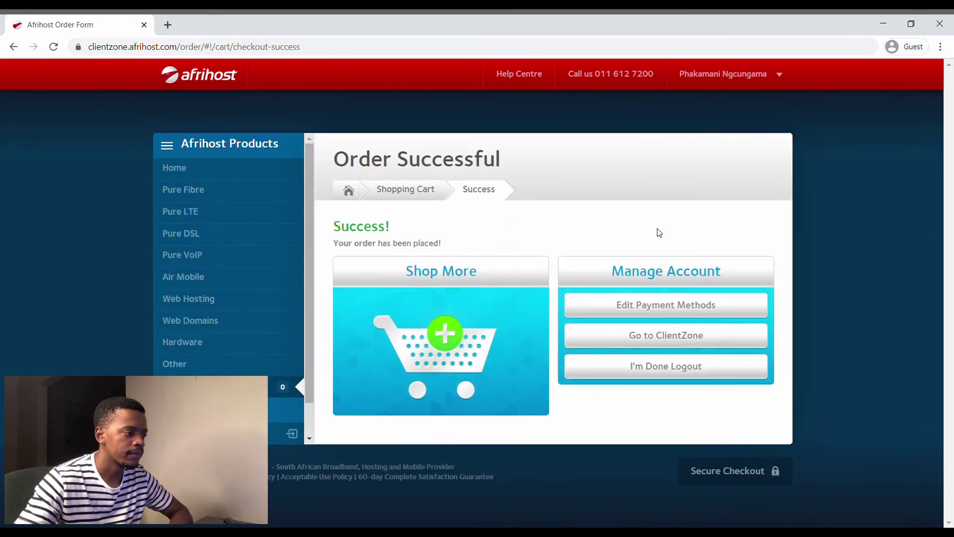
left_click(661, 336)
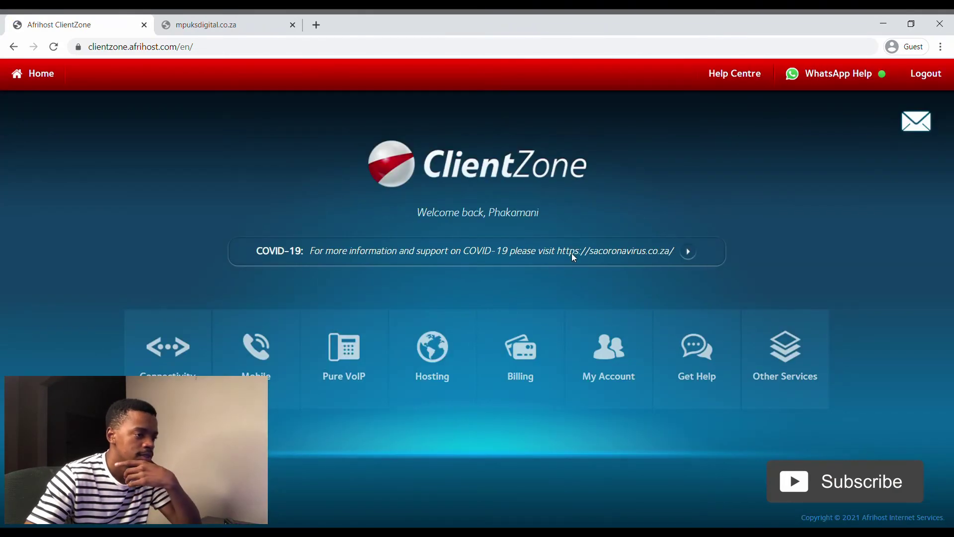
left_click(466, 360)
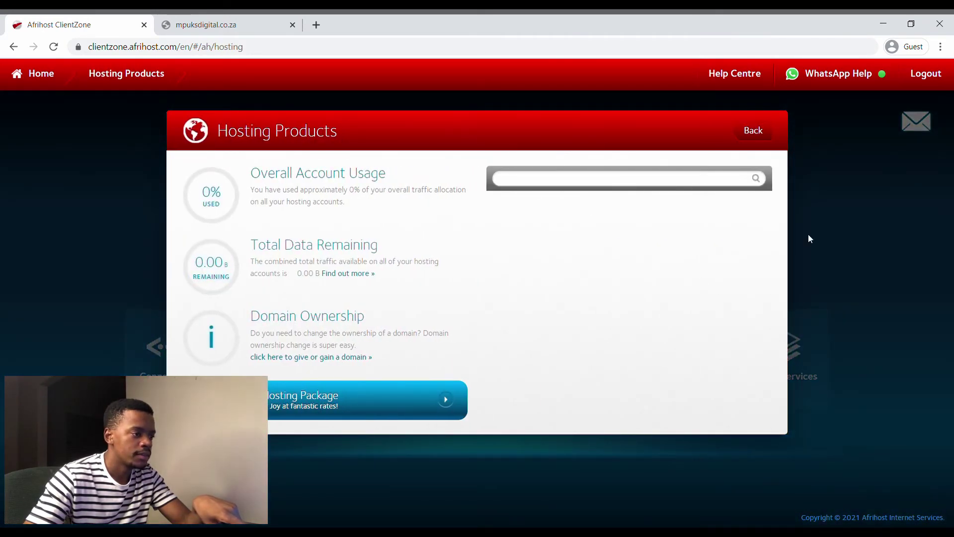
- Return from Hosting Products to the ClientZone home dashboard
left_click(744, 139)
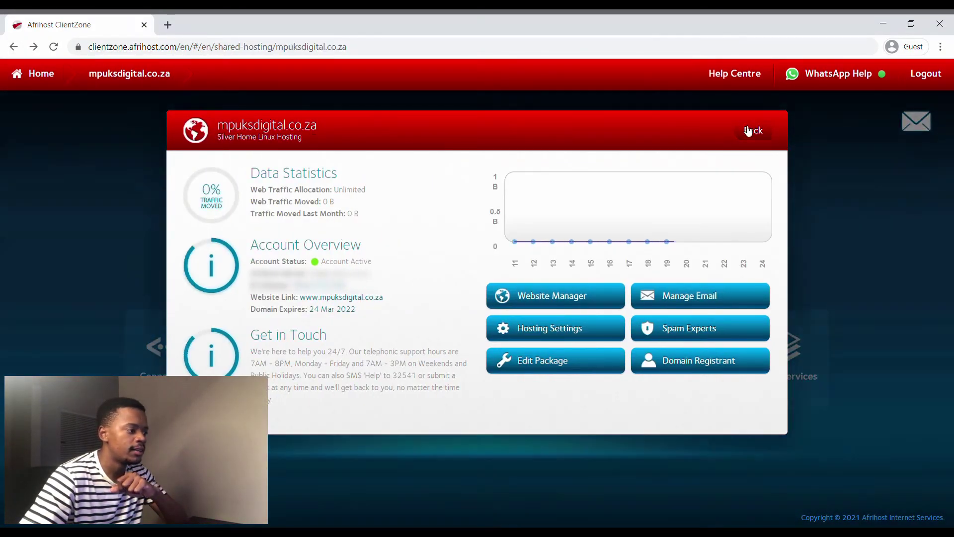
- Verify the STANDARD BANK SA LTD debit order under Billing using the bank-statement verification code
left_click(750, 131)
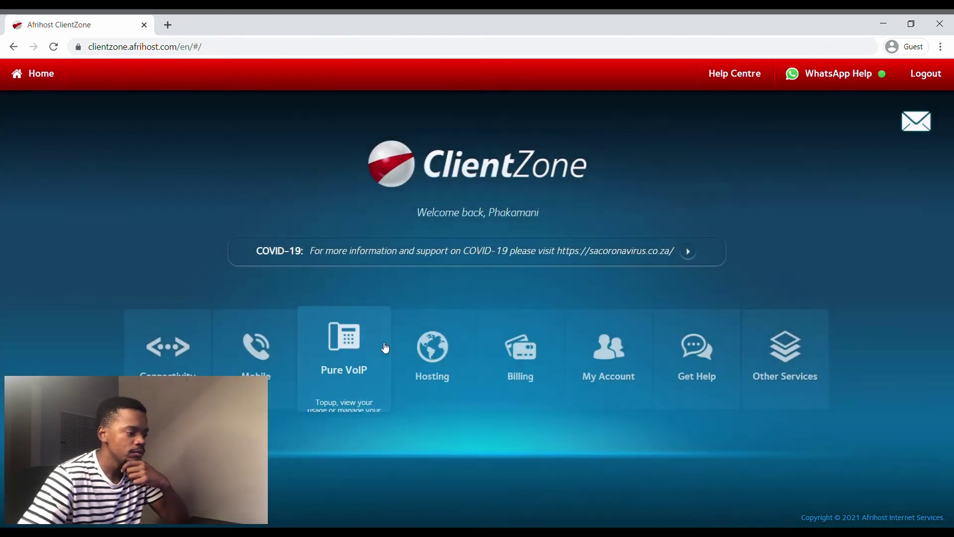
left_click(535, 356)
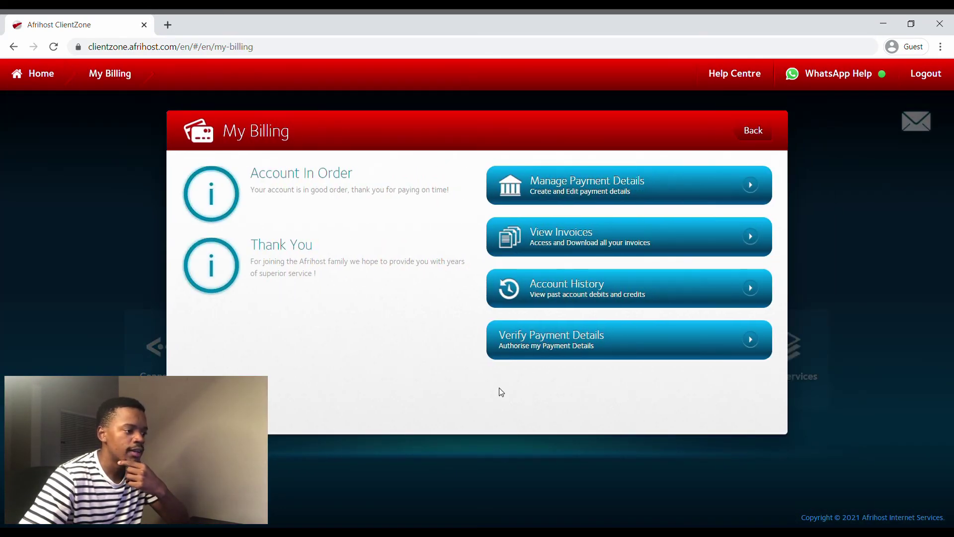
left_click(562, 348)
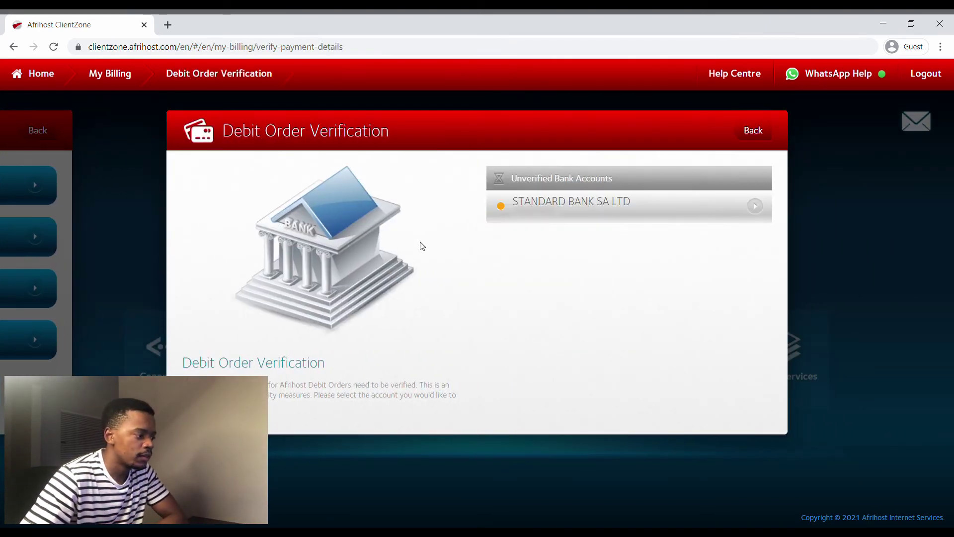
left_click(588, 214)
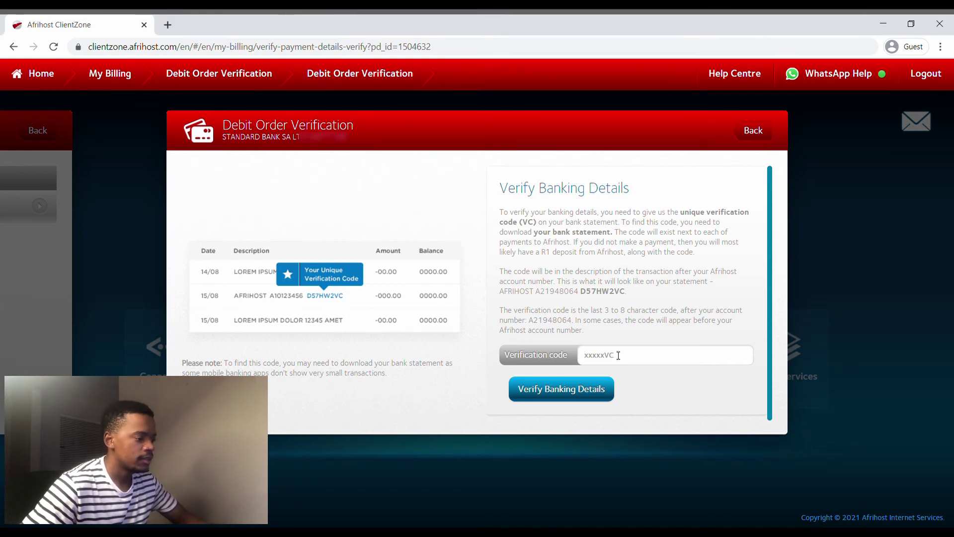
left_click(583, 399)
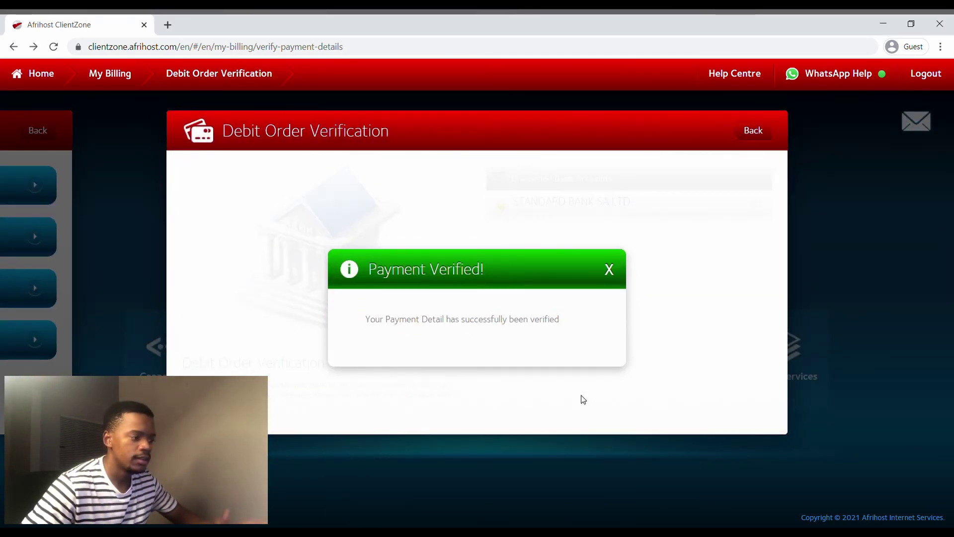
left_click(615, 271)
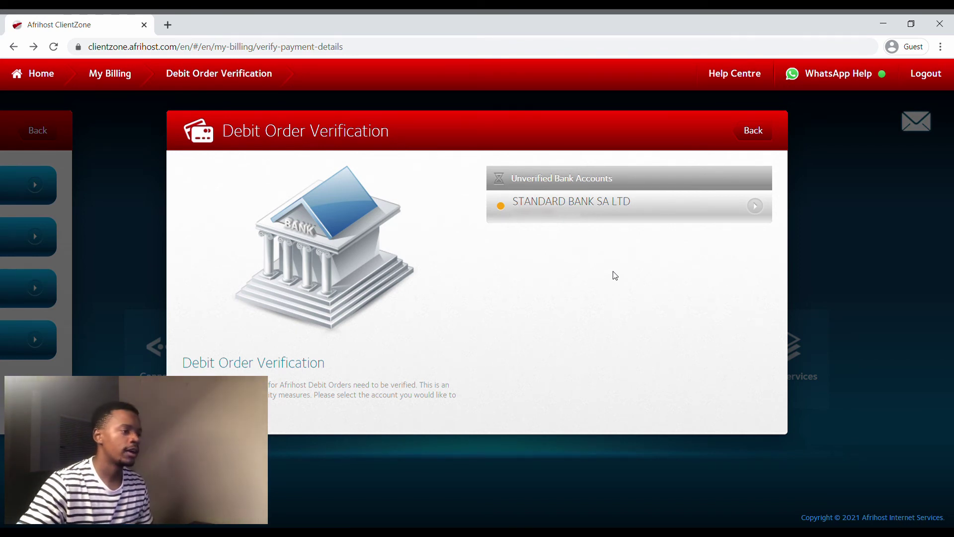
- Go back to the mpuksdigital.co.za hosting overview and highlight the registered domain name
left_click(750, 138)
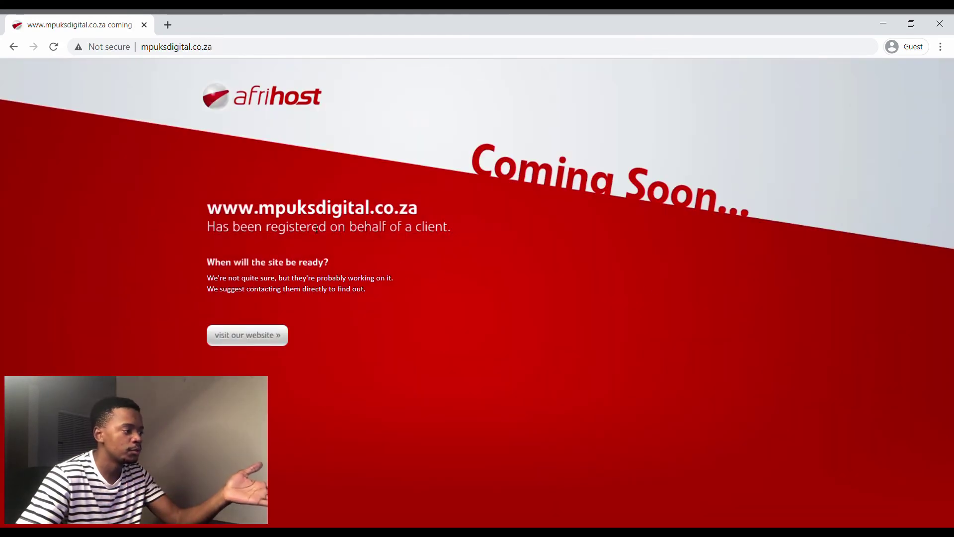
left_click_drag(206, 209, 415, 227)
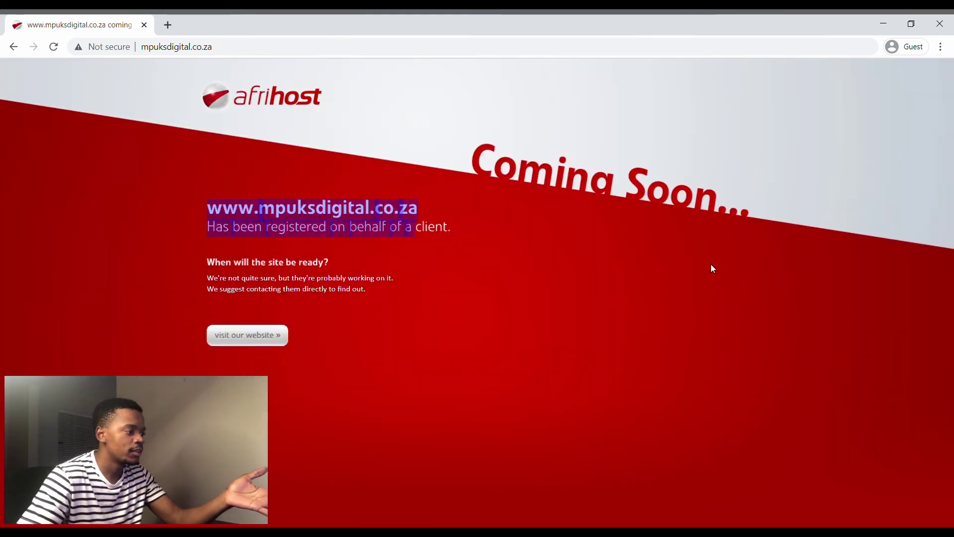
left_click(326, 242)
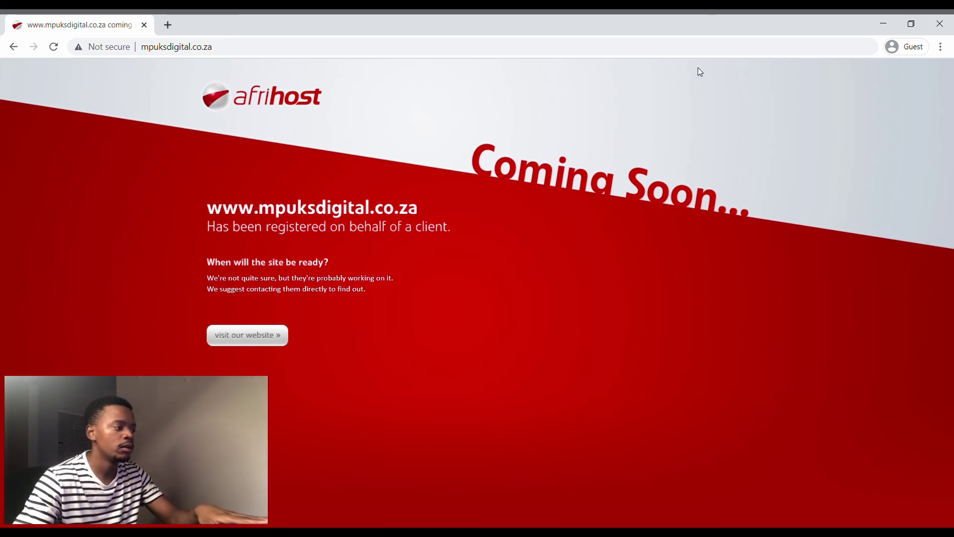
left_click_drag(258, 215, 356, 216)
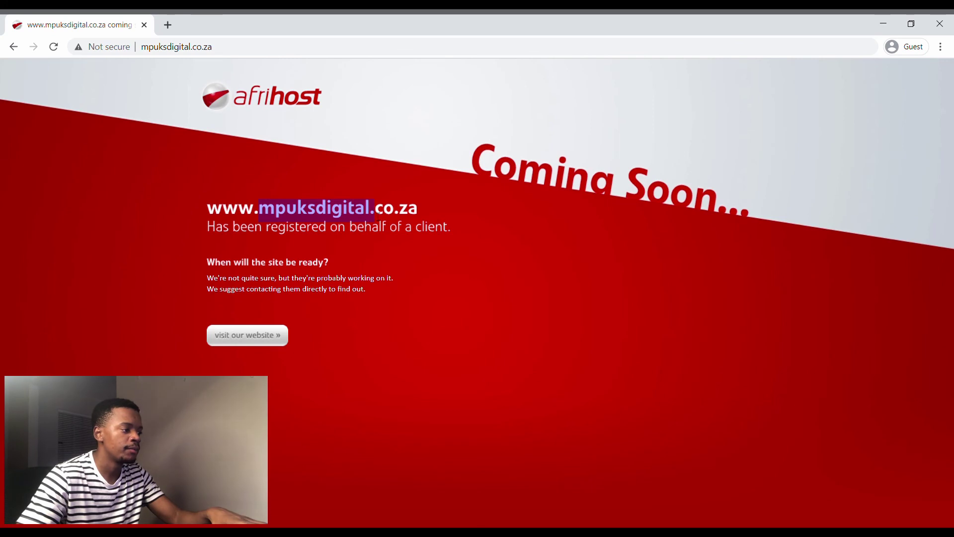